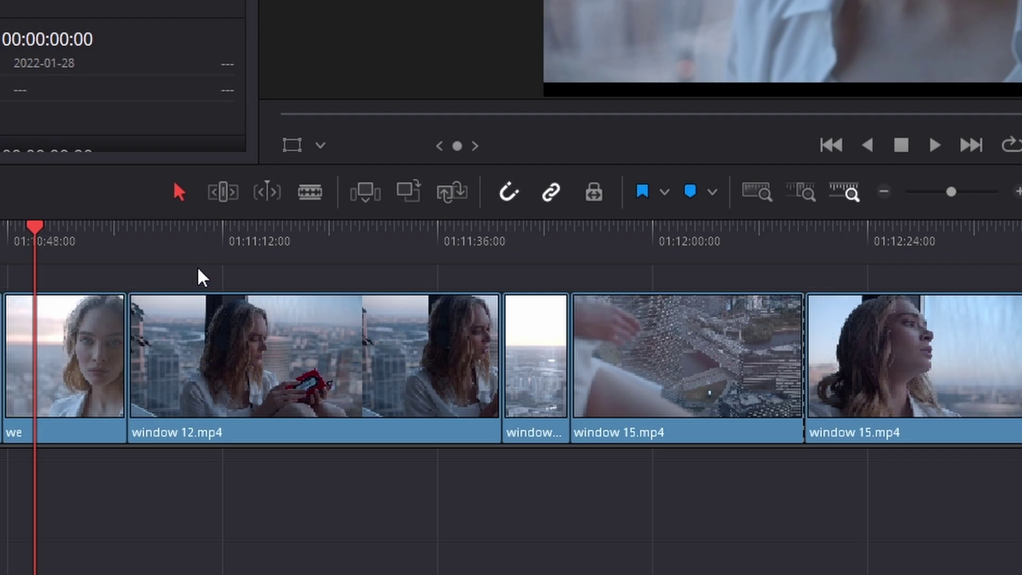
Step: Delete the window 12.mp4 clip from the timeline, leaving an empty gap
{"action": "left_click", "coordinate": [224, 256]}
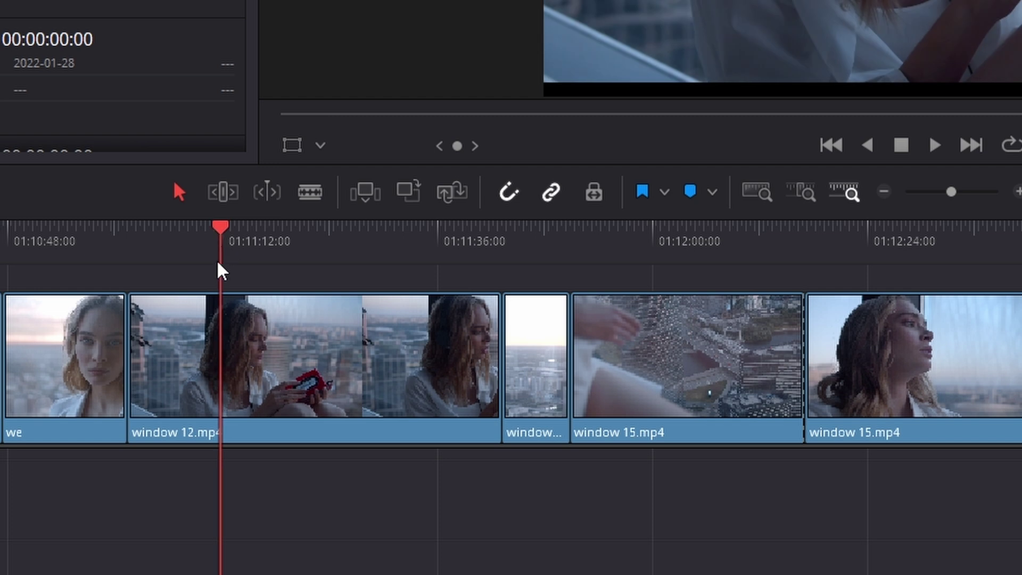
{"action": "left_click", "coordinate": [205, 339]}
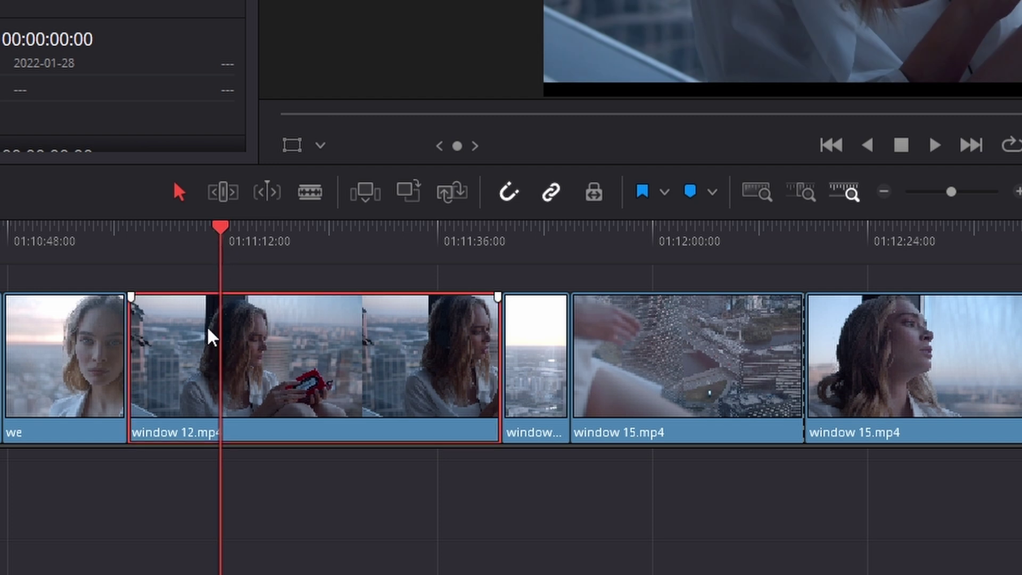
{"action": "right_click", "coordinate": [212, 336]}
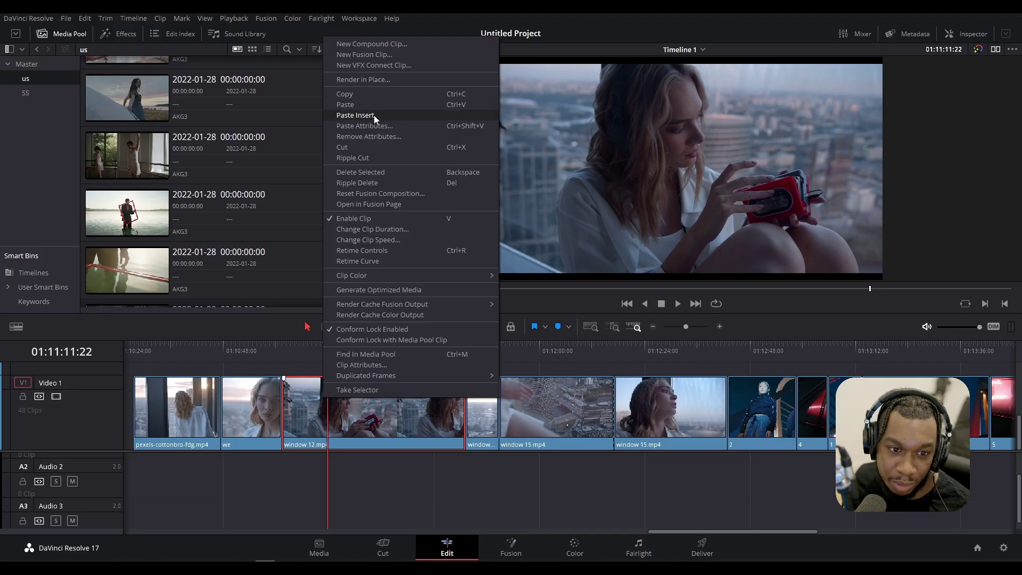
{"action": "left_click", "coordinate": [361, 172]}
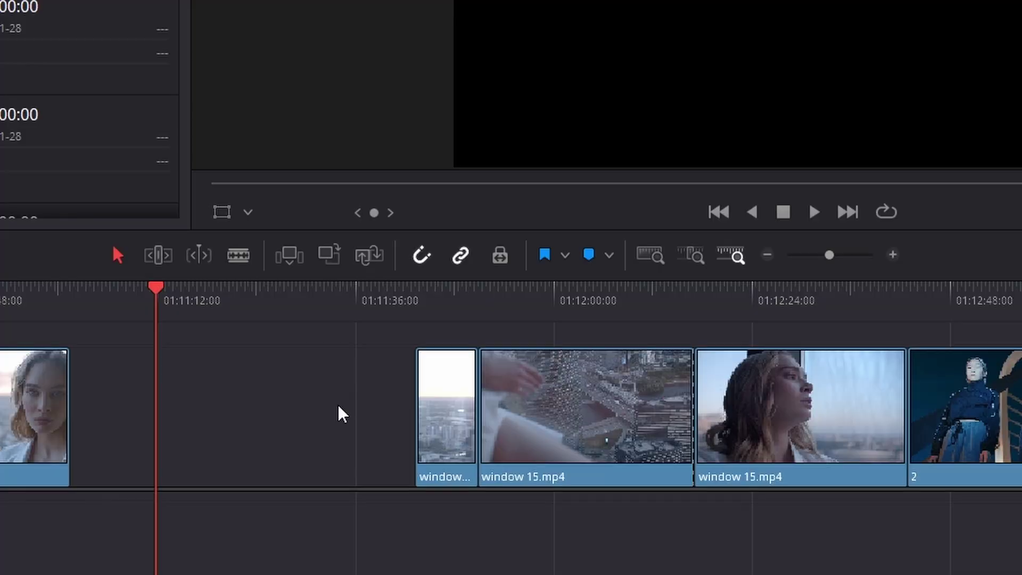
Step: Try sliding the clips after the gap left to fill it, then undo the move
{"action": "left_click", "coordinate": [339, 406]}
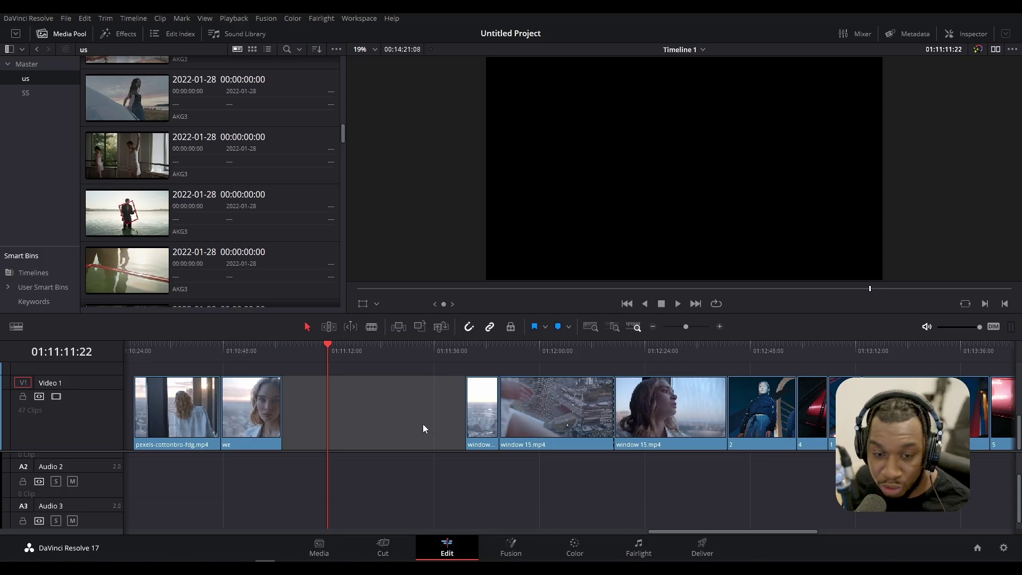
{"action": "scroll", "coordinate": [338, 407], "scroll_direction": "down", "scroll_amount": 5}
{"action": "left_click_drag", "start_coordinate": [713, 452], "coordinate": [582, 401]}
{"action": "scroll", "coordinate": [623, 420], "scroll_direction": "up", "scroll_amount": 3}
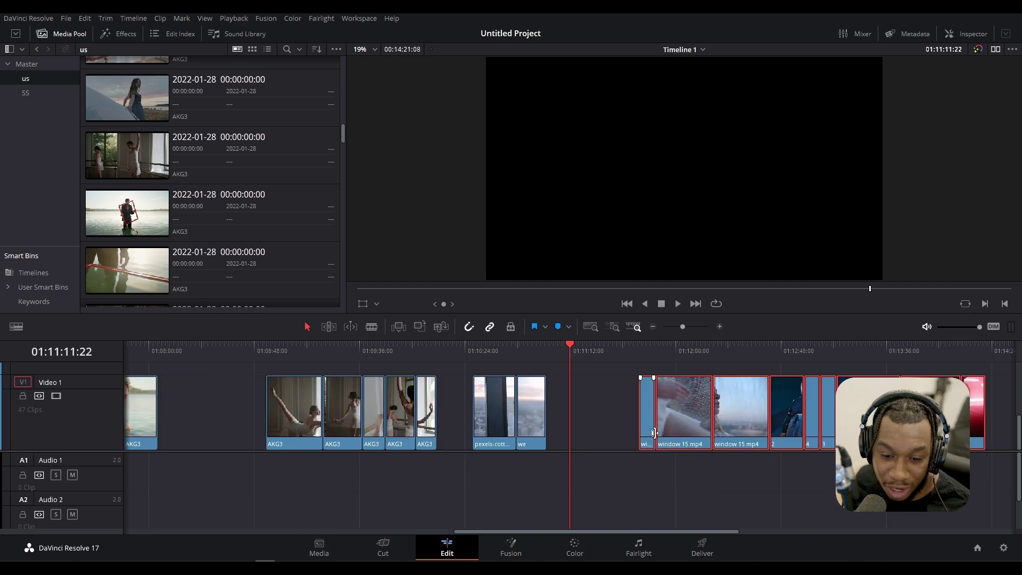
{"action": "left_click_drag", "start_coordinate": [682, 423], "coordinate": [591, 402]}
{"action": "left_click", "coordinate": [540, 351]}
{"action": "scroll", "coordinate": [539, 353], "scroll_direction": "up", "scroll_amount": 3}
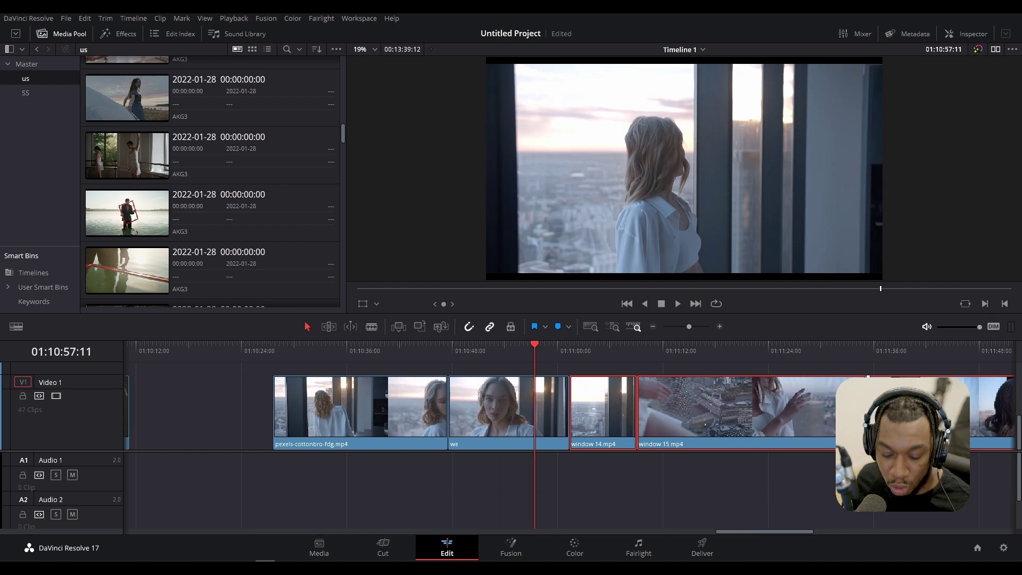
{"action": "key", "text": "ctrl+z"}
Step: Delete the empty gap after the we clip so window 14.mp4 follows it directly
{"action": "scroll", "coordinate": [783, 416], "scroll_direction": "right", "scroll_amount": 3}
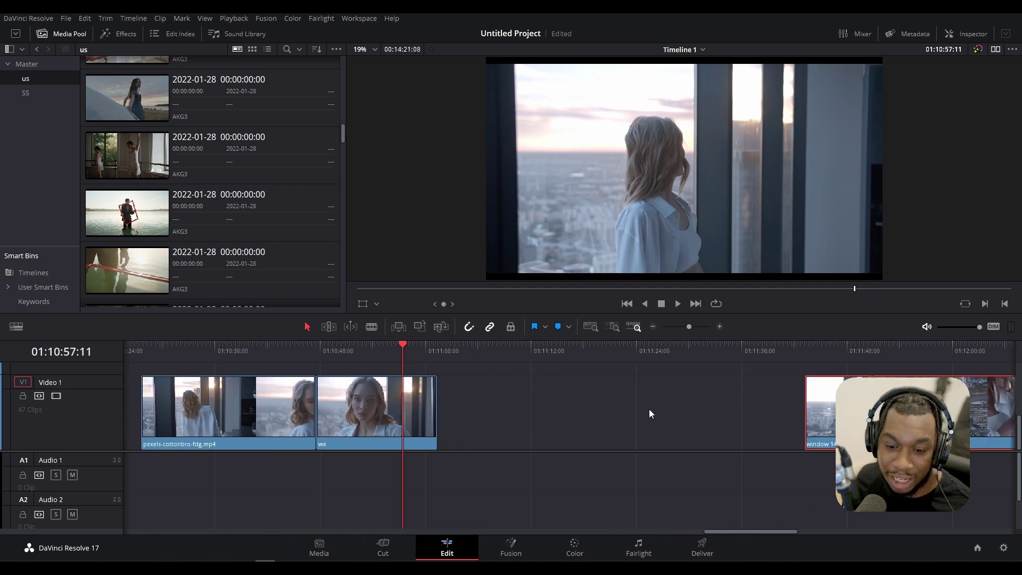
{"action": "left_click", "coordinate": [624, 408]}
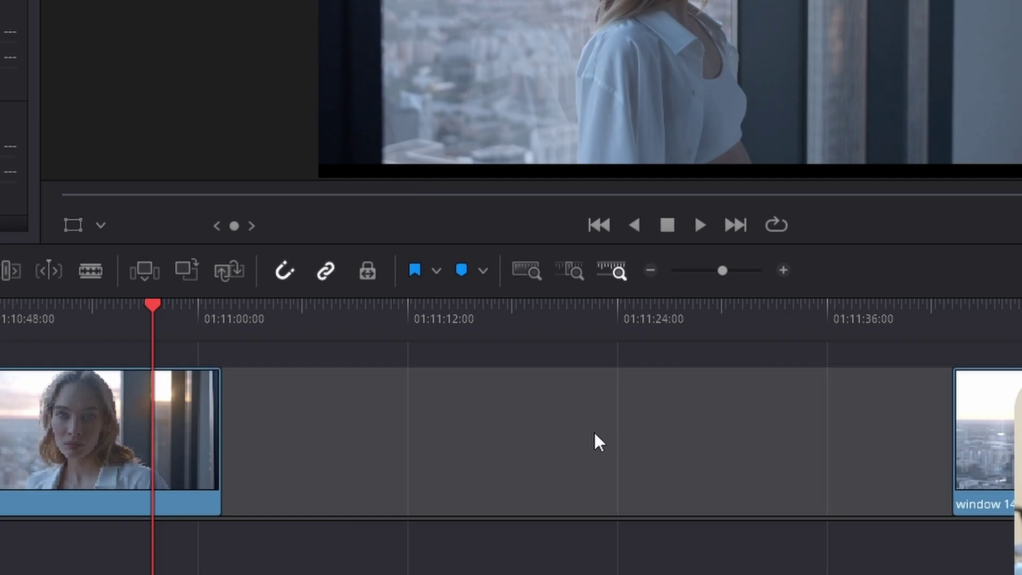
{"action": "key", "text": "Delete"}
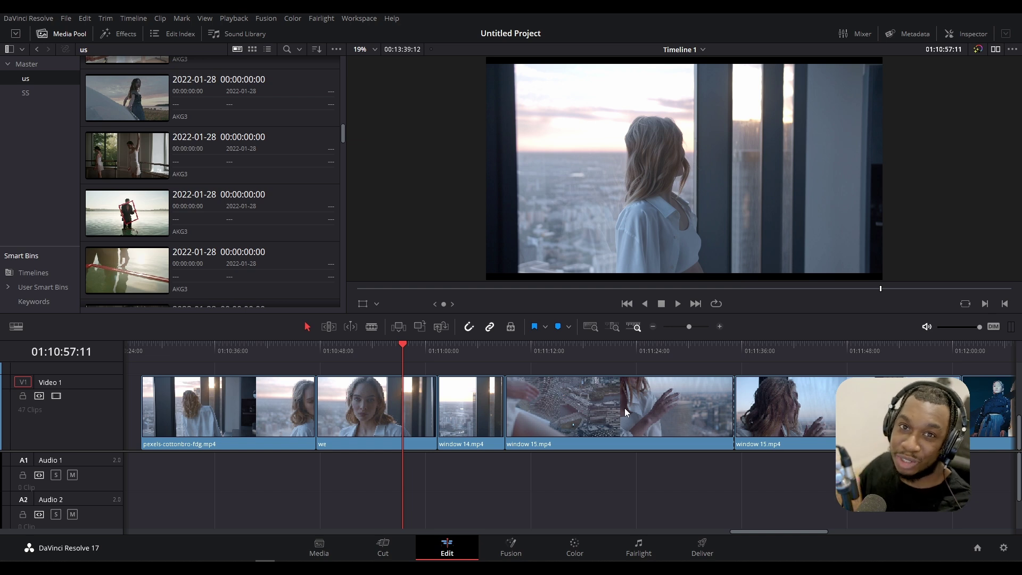
{"action": "key", "text": "F9"}
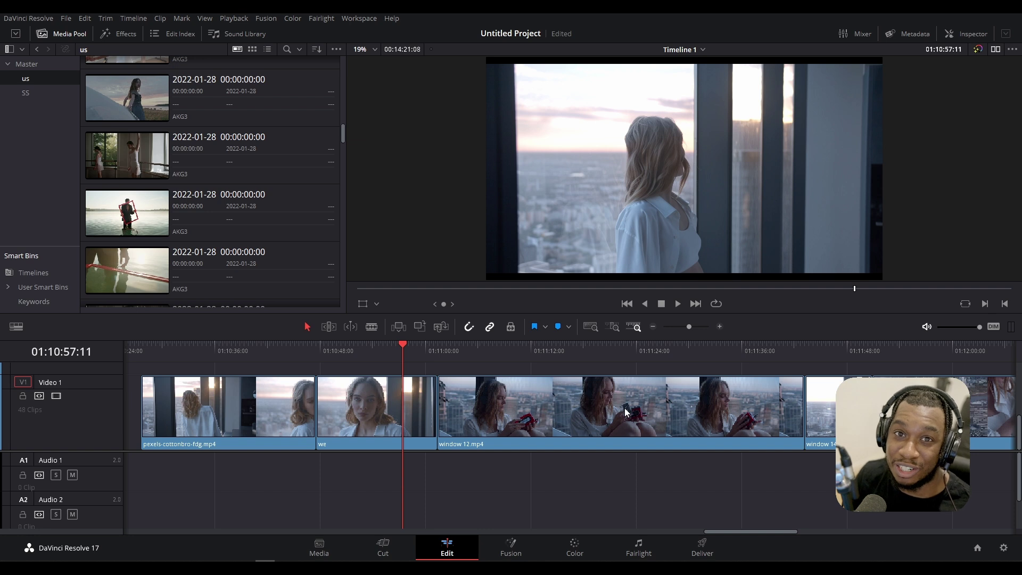
{"action": "key", "text": "ctrl+s"}
{"action": "left_click", "coordinate": [532, 415]}
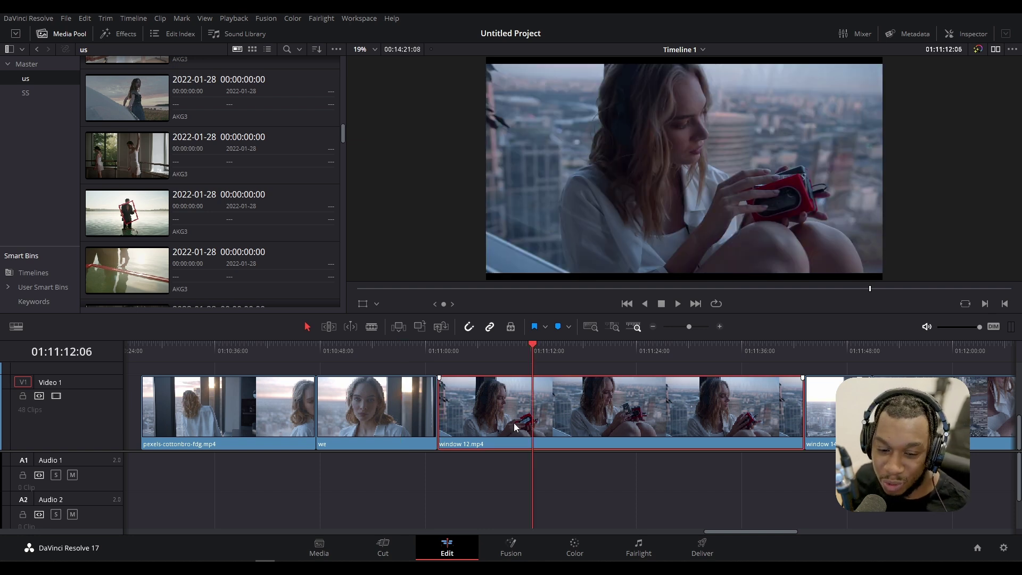
{"action": "right_click", "coordinate": [513, 422]}
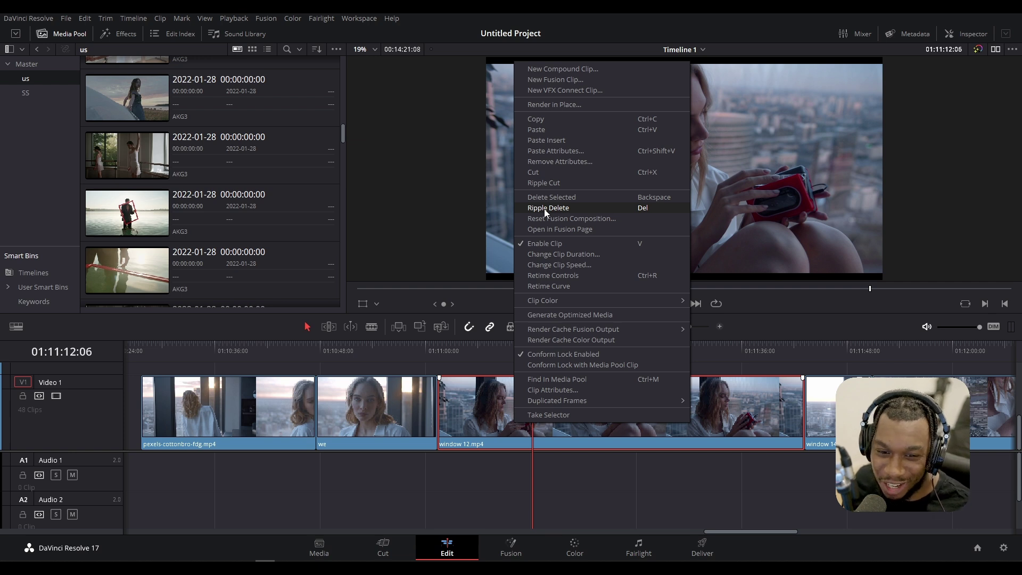
{"action": "left_click", "coordinate": [546, 210]}
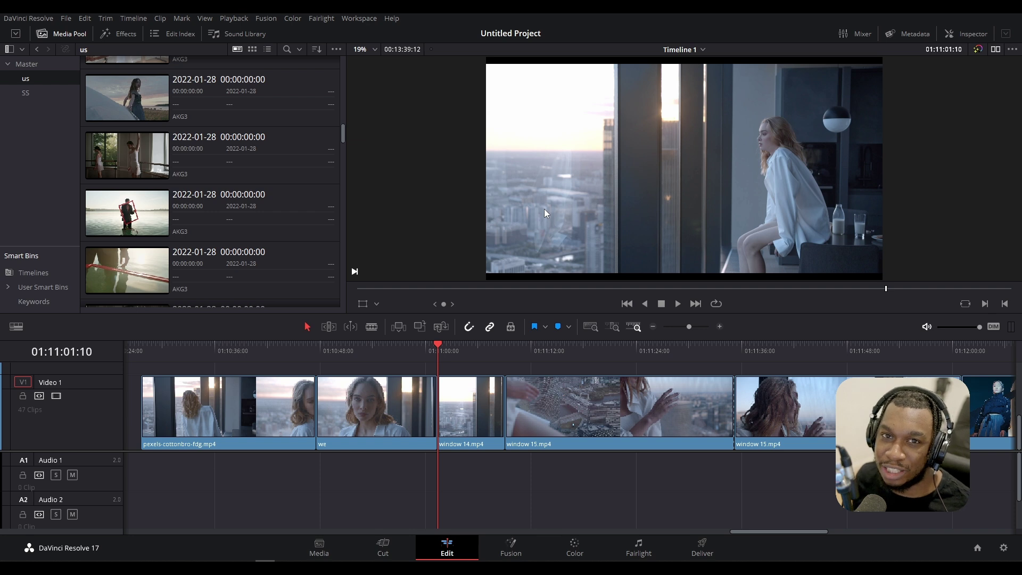
Step: Blade the first window 15.mp4 clip at two points
{"action": "key", "text": "b"}
{"action": "left_click", "coordinate": [554, 421]}
{"action": "left_click", "coordinate": [658, 420]}
Step: Ripple-delete the middle window 15.mp4 piece, undo it, and save the project
{"action": "key", "text": "a"}
{"action": "left_click", "coordinate": [599, 407]}
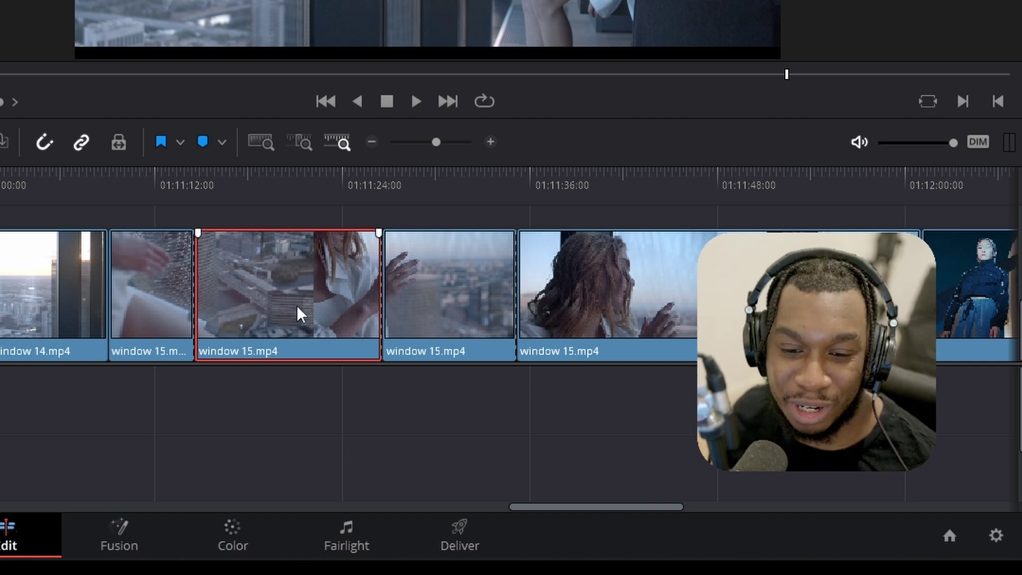
{"action": "key", "text": "Delete"}
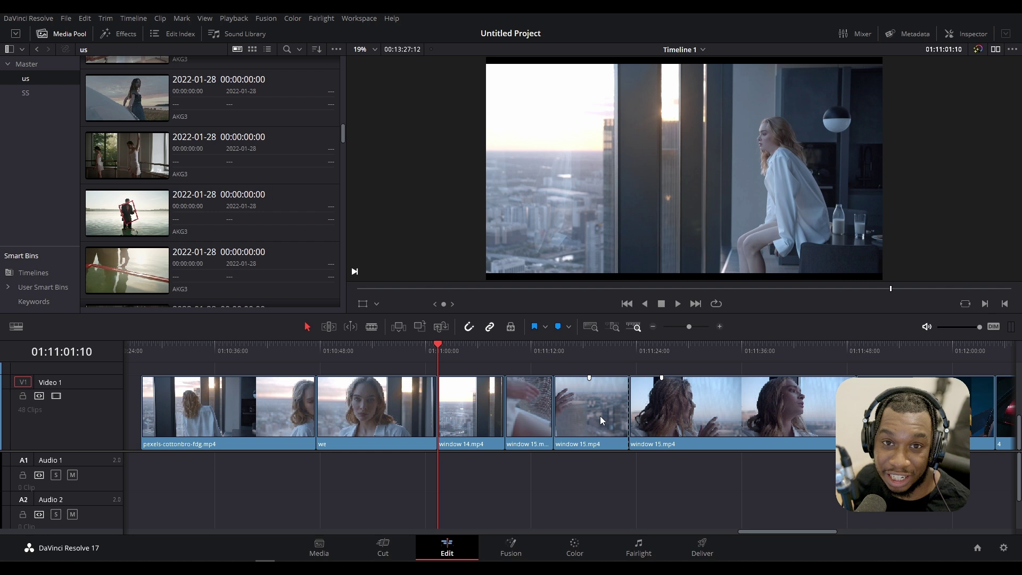
{"action": "key", "text": "ctrl+z"}
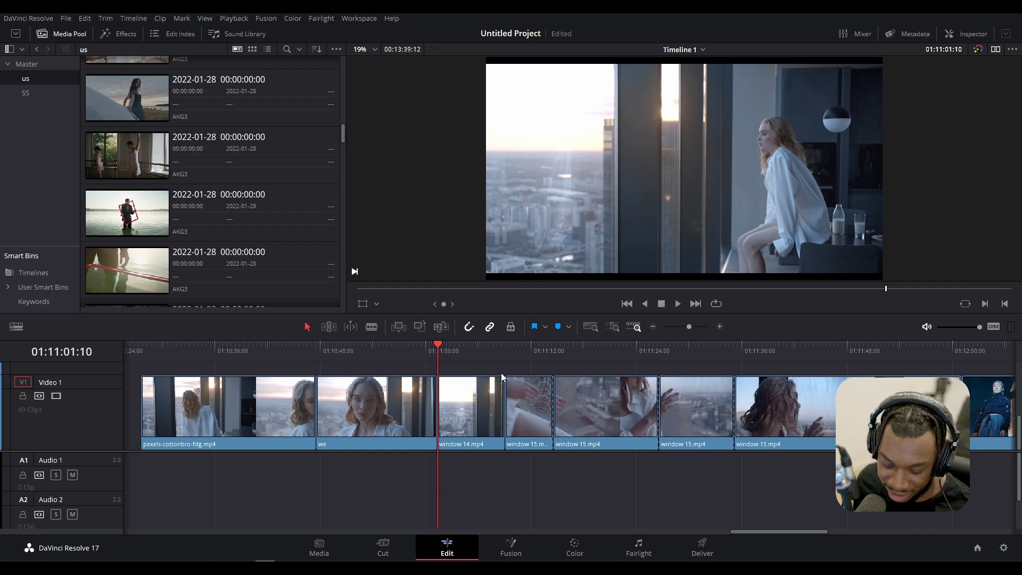
{"action": "key", "text": "ctrl+s"}
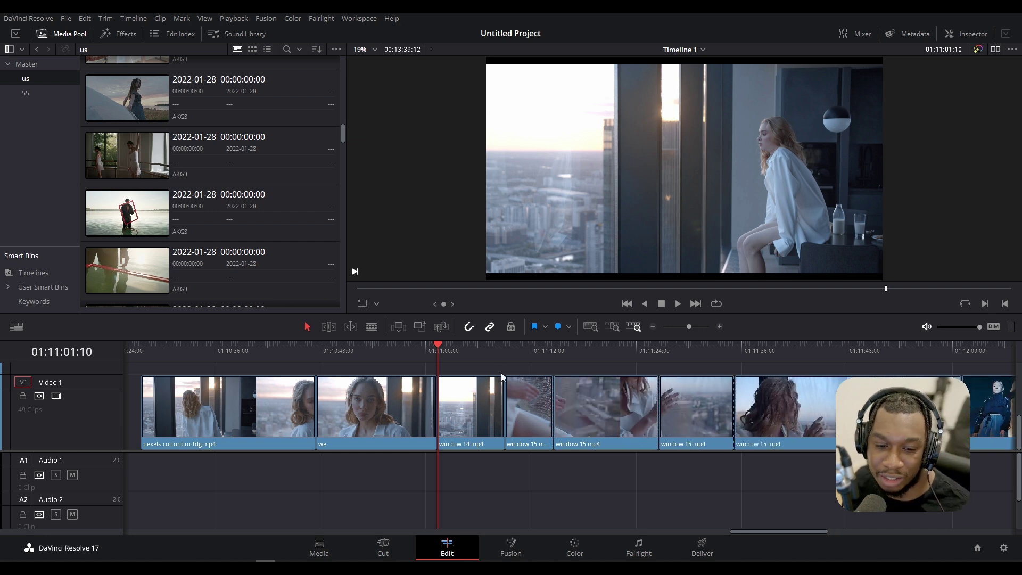
Step: Ripple-delete the first window 15.mp4 piece, restoring the long clip deleted by mistake
{"action": "left_click", "coordinate": [505, 349]}
{"action": "left_click", "coordinate": [531, 406]}
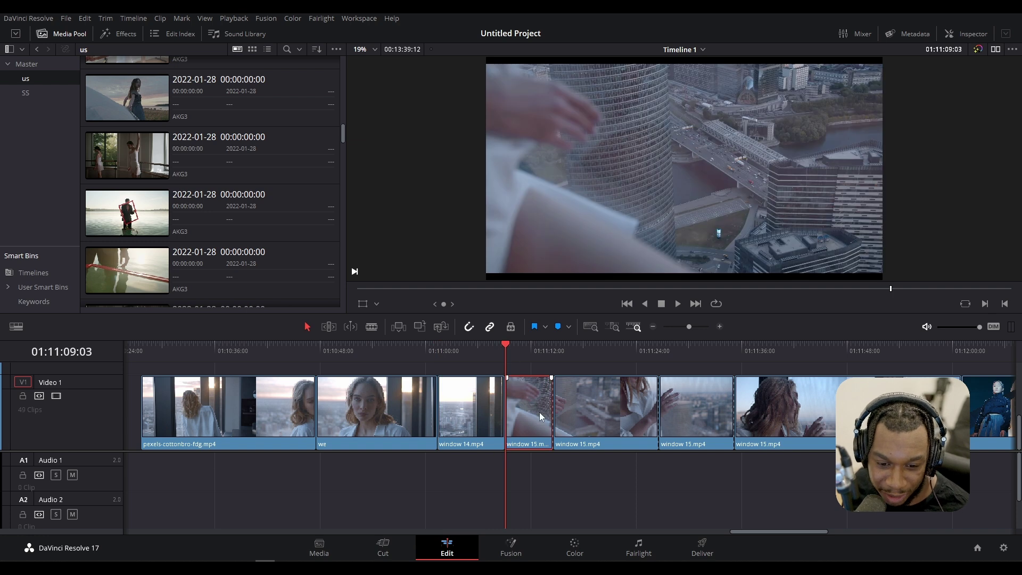
{"action": "key", "text": "Delete"}
{"action": "scroll", "coordinate": [625, 466], "scroll_direction": "right", "scroll_amount": 3}
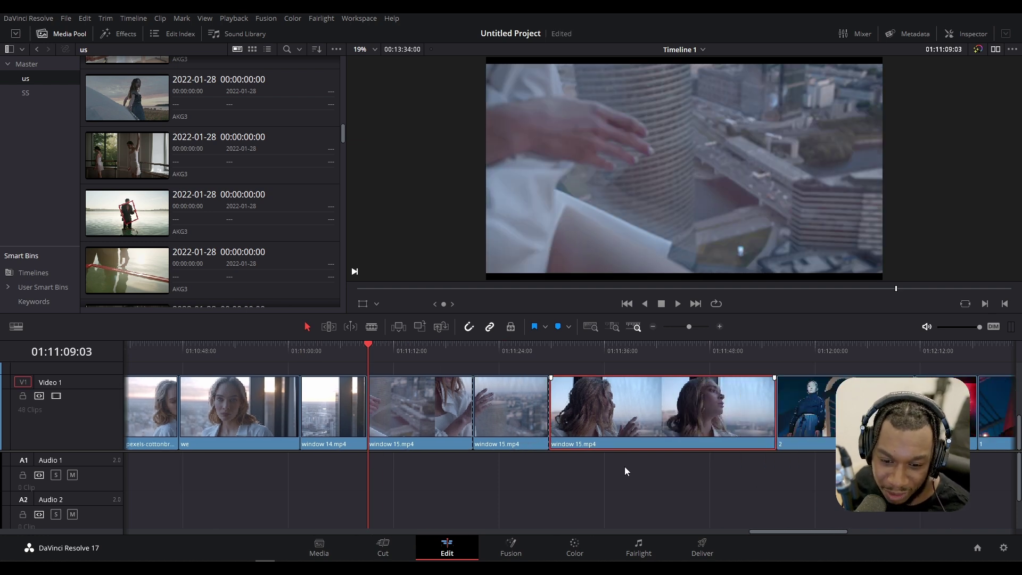
{"action": "key", "text": "Delete"}
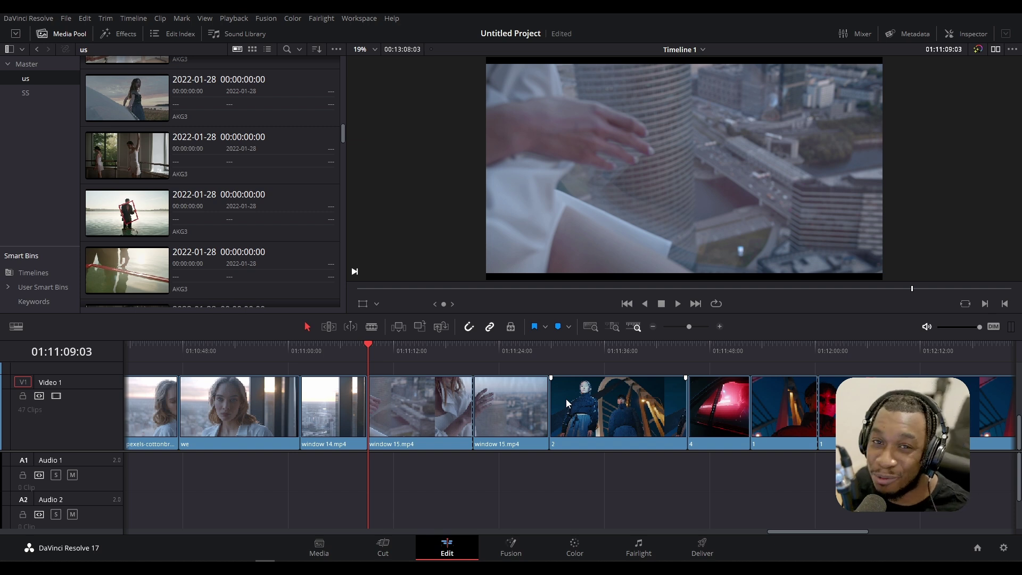
{"action": "key", "text": "ctrl+z"}
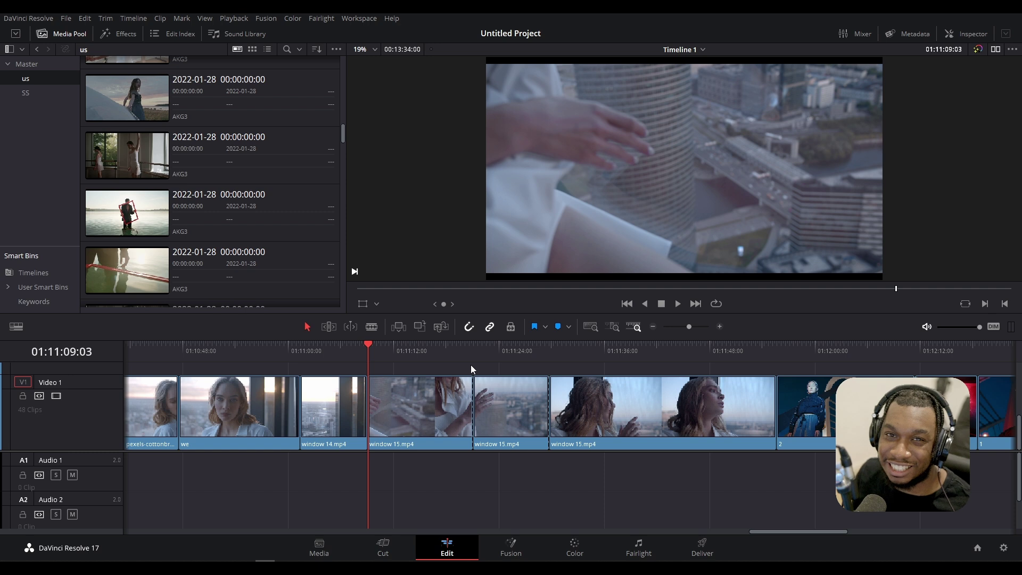
Step: Cut clip 4 out of the timeline and delete the gap it leaves
{"action": "scroll", "coordinate": [471, 365], "scroll_direction": "right", "scroll_amount": 5}
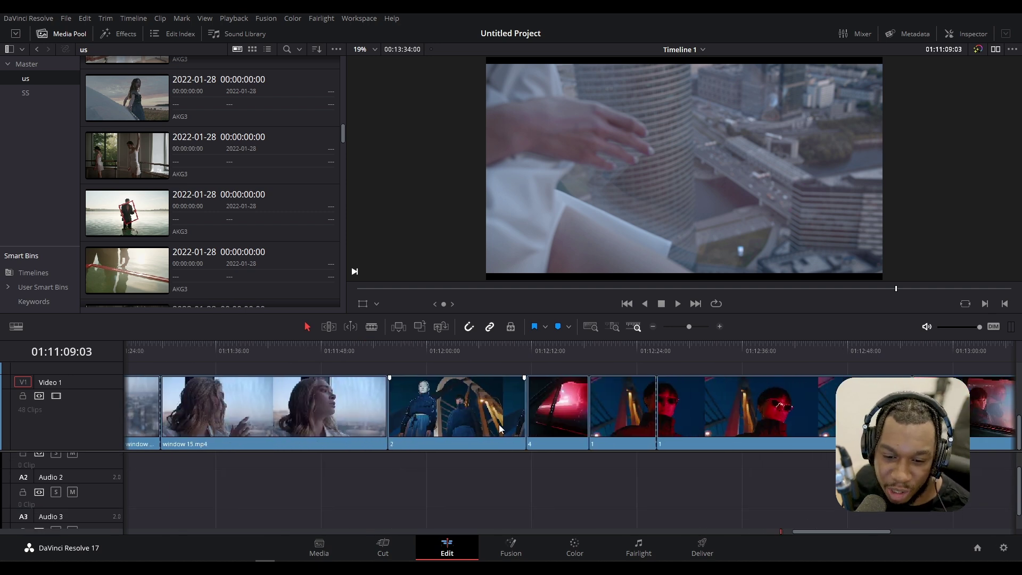
{"action": "left_click_drag", "start_coordinate": [554, 352], "coordinate": [545, 361]}
{"action": "right_click", "coordinate": [543, 394]}
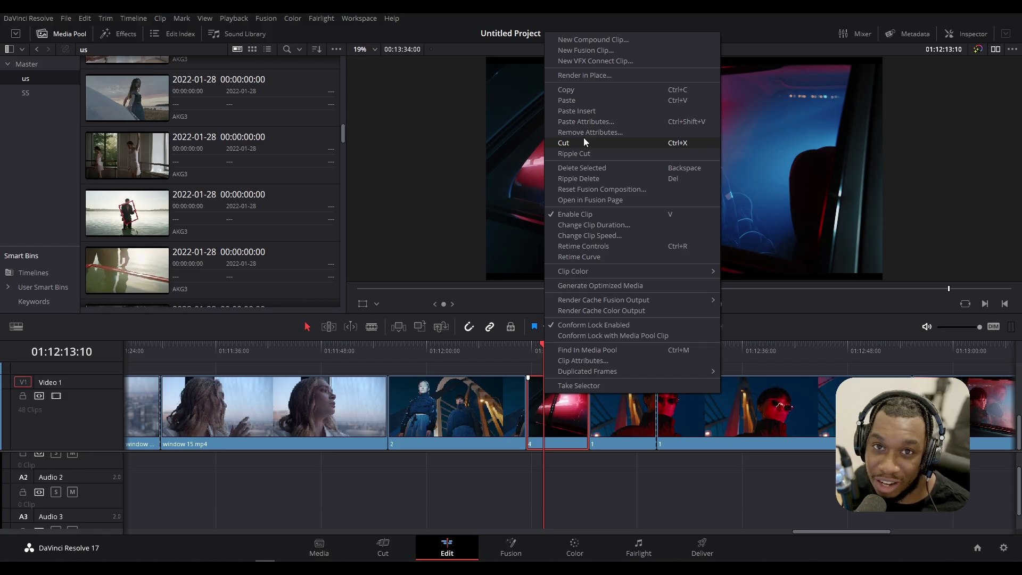
{"action": "left_click", "coordinate": [456, 228]}
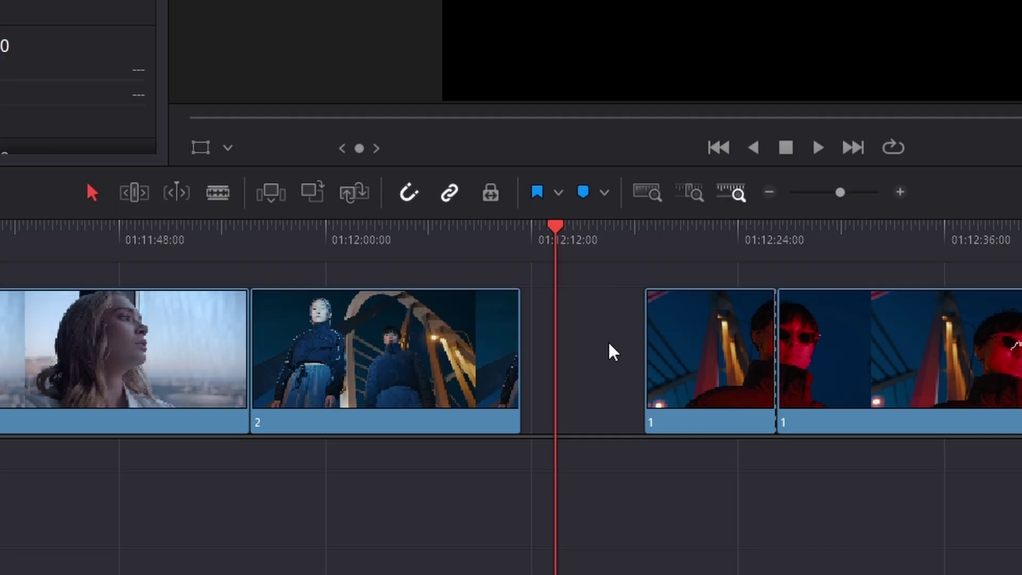
{"action": "scroll", "coordinate": [612, 352], "scroll_direction": "right", "scroll_amount": 5}
{"action": "left_click", "coordinate": [454, 317]}
{"action": "key", "text": "Delete"}
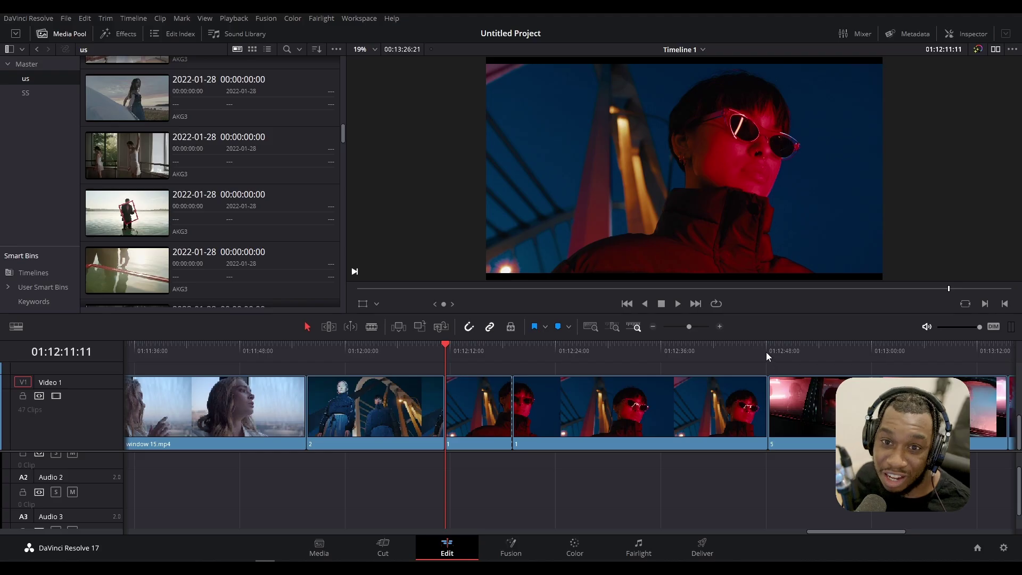
Step: Paste-insert clip 4 at 01:12:48:05, then return it to its spot after clip 2
{"action": "left_click", "coordinate": [765, 350]}
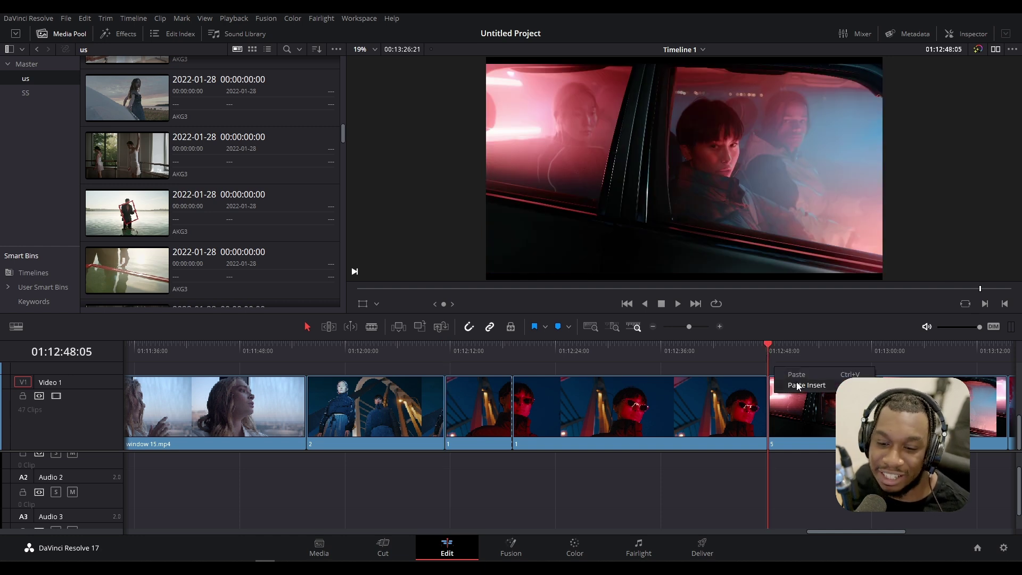
{"action": "key", "text": "ctrl+shift+v"}
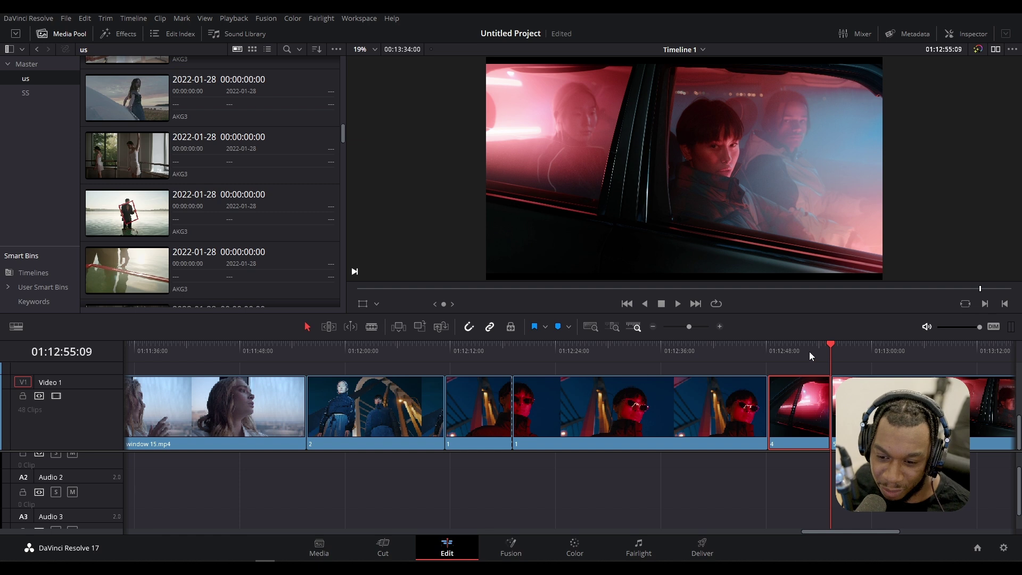
{"action": "left_click", "coordinate": [792, 352]}
{"action": "key", "text": "ctrl+shift+comma"}
{"action": "key", "text": "ctrl+shift+comma"}
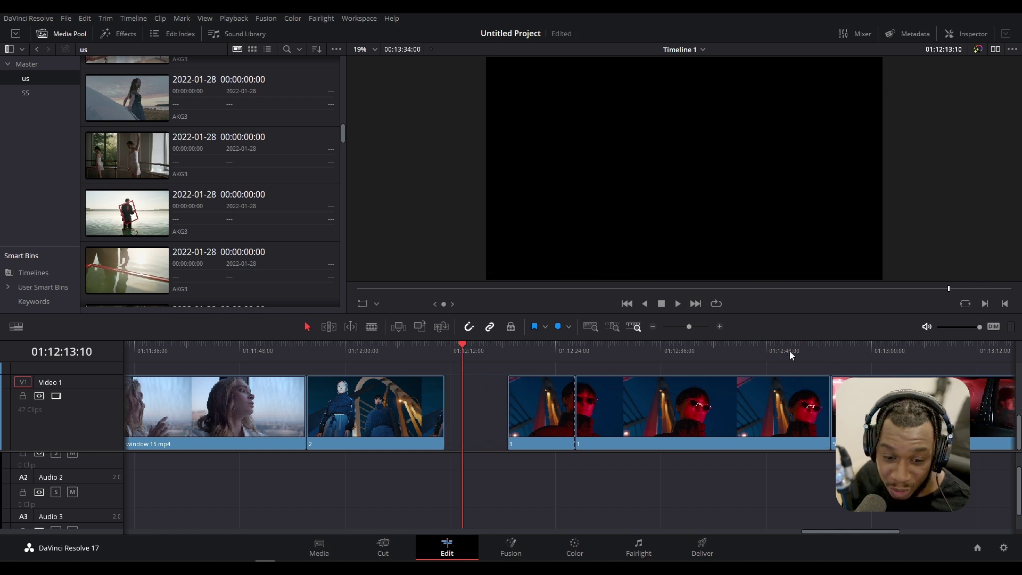
Step: Ripple-cut clip 4 and paste-insert it at 01:12:48:05, just before clip 5
{"action": "right_click", "coordinate": [483, 395]}
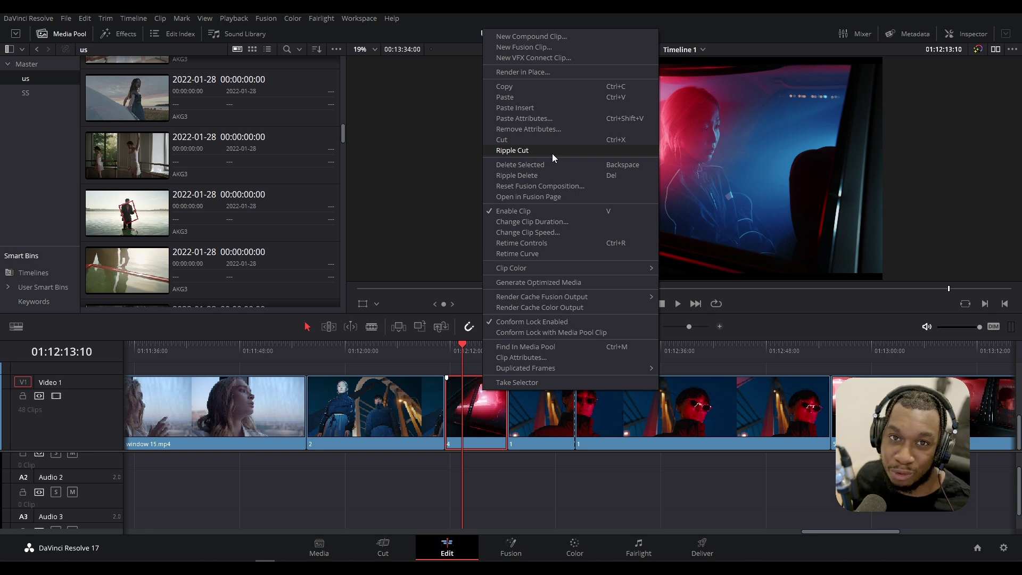
{"action": "left_click", "coordinate": [551, 154]}
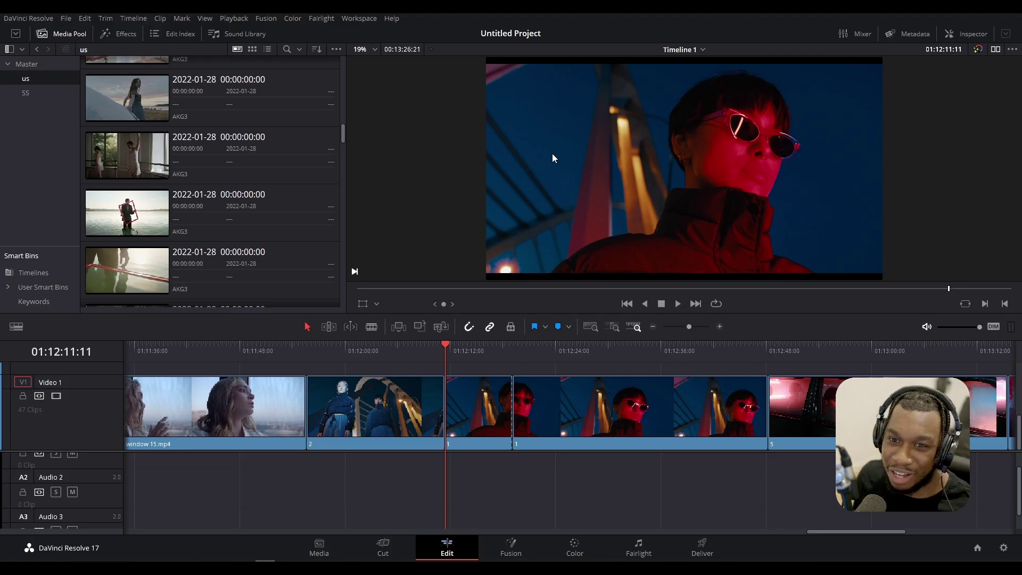
{"action": "left_click", "coordinate": [768, 355]}
{"action": "right_click", "coordinate": [772, 364]}
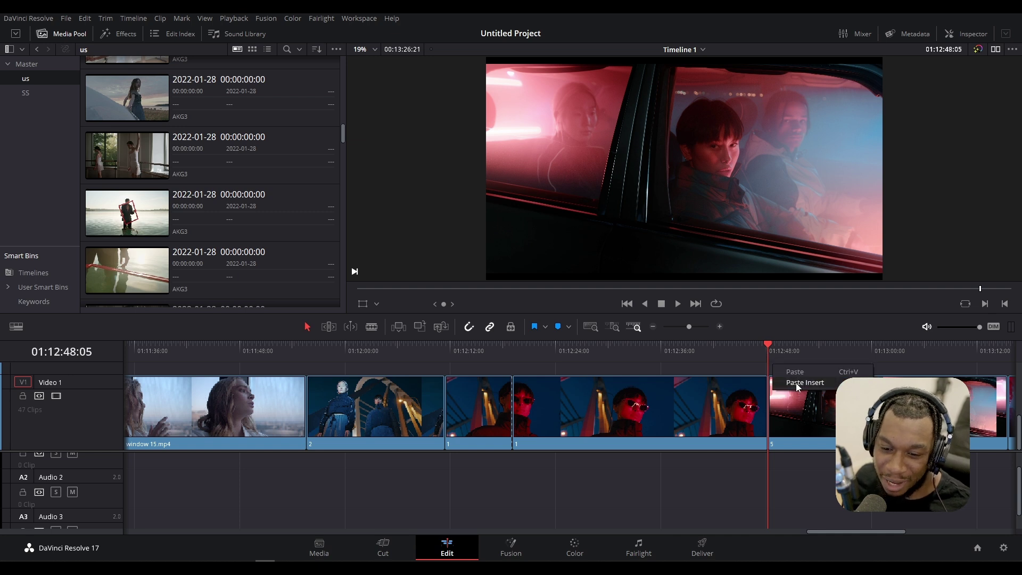
{"action": "left_click", "coordinate": [796, 382]}
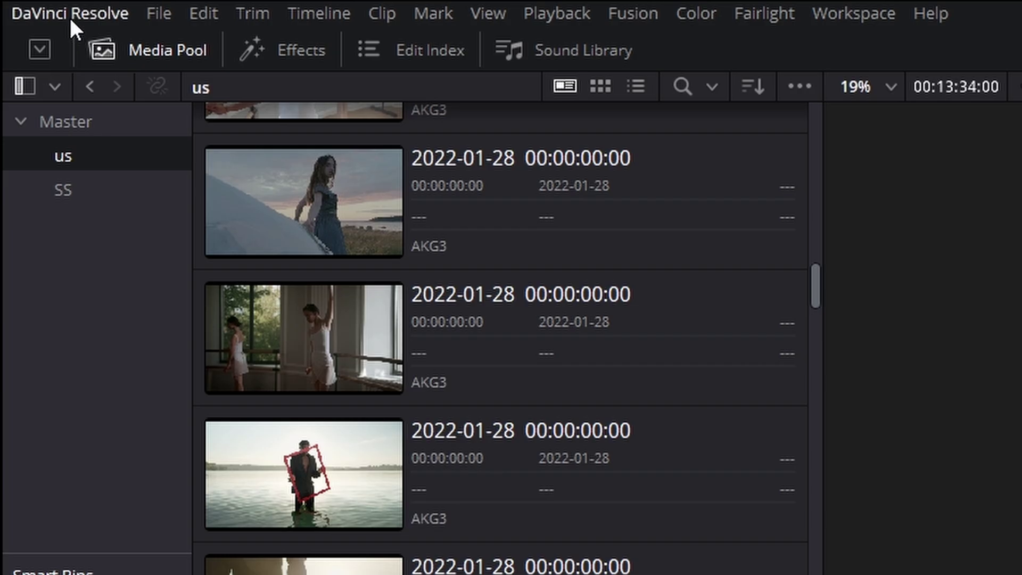
Step: Assign Ctrl+Alt+O to Ripple Cut in Keyboard Customization
{"action": "left_click", "coordinate": [29, 19]}
{"action": "left_click", "coordinate": [75, 80]}
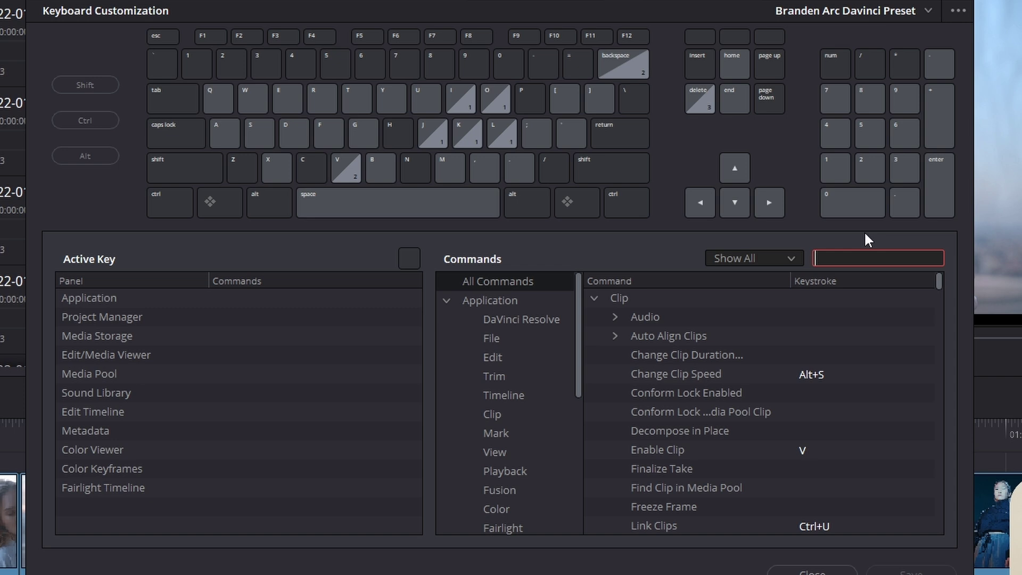
{"action": "type", "text": "ripple"}
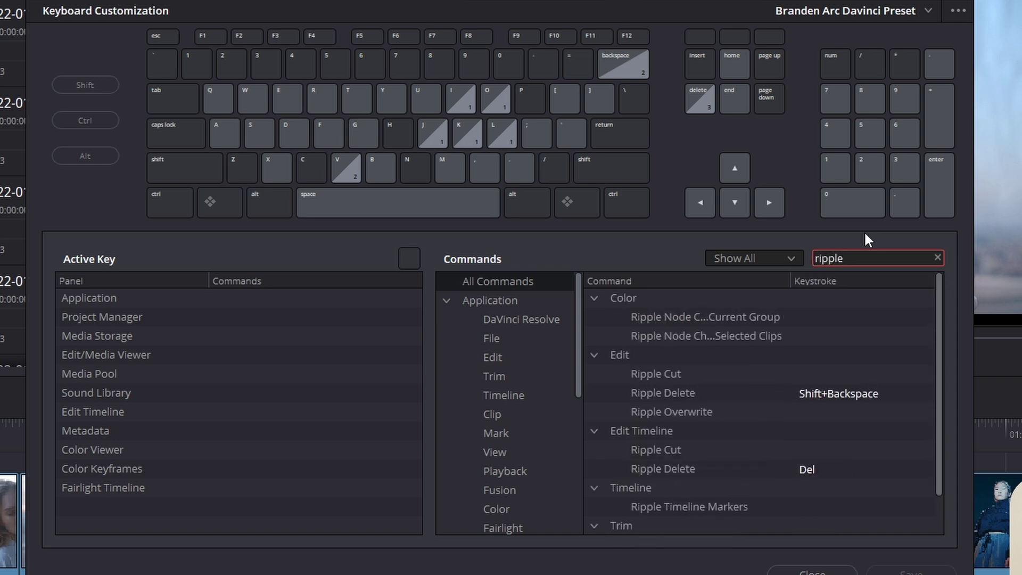
{"action": "left_click", "coordinate": [822, 372]}
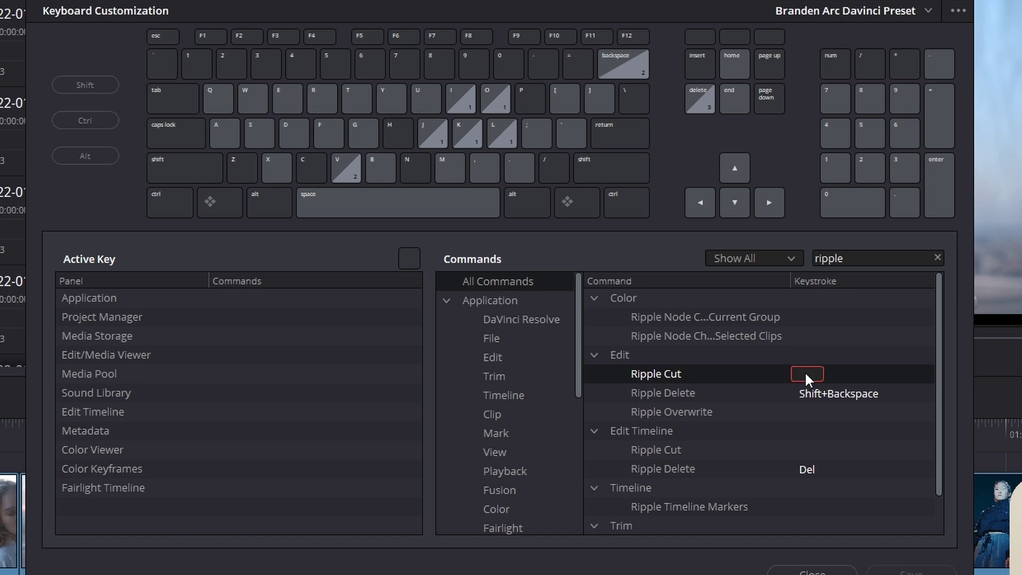
{"action": "key", "text": "BackSpace"}
{"action": "key", "text": "ctrl+alt+o"}
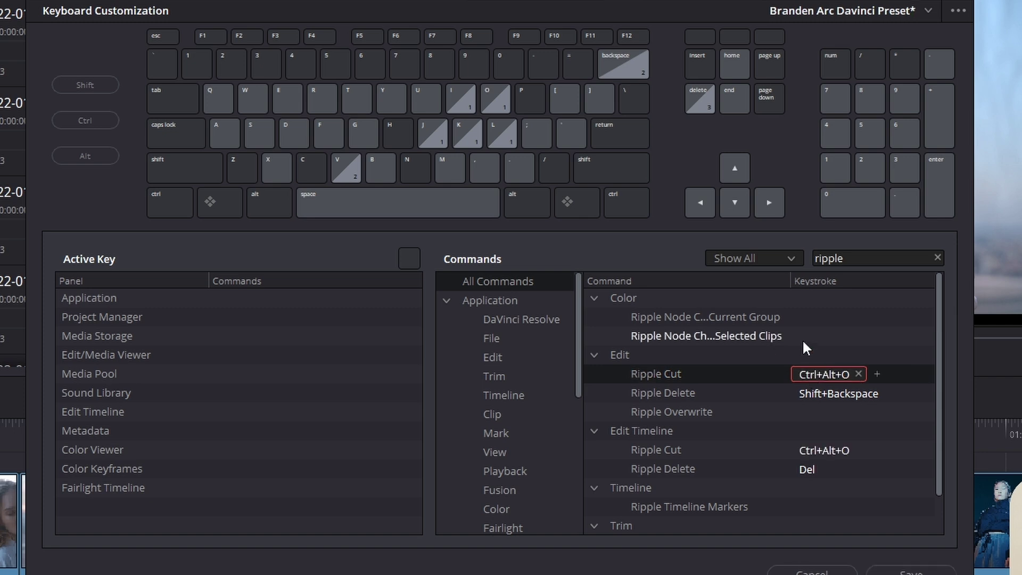
Step: Save the keyboard preset and ripple-cut the window 15.mp4 clip with Ctrl+Alt+O
{"action": "left_click", "coordinate": [911, 572]}
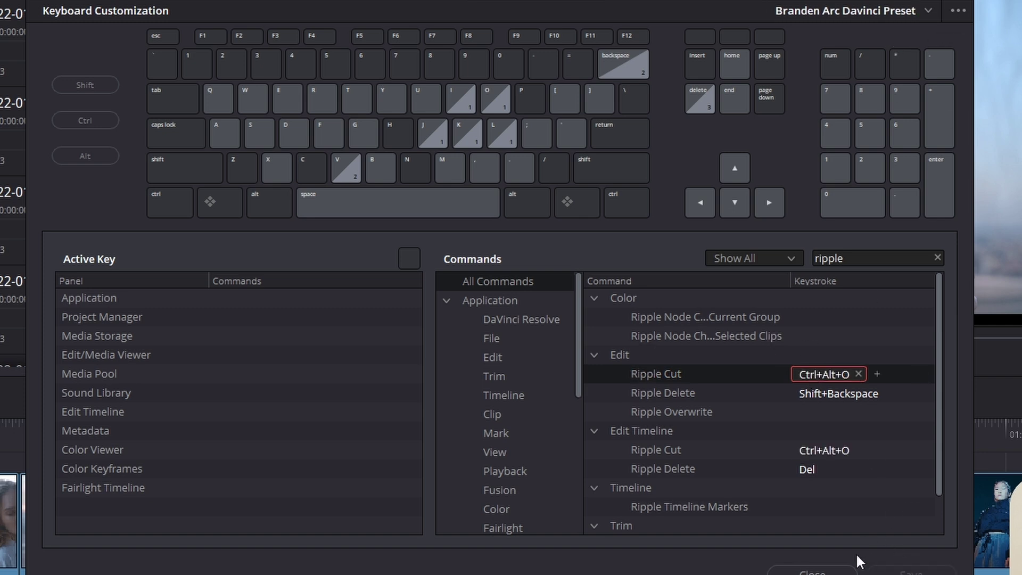
{"action": "left_click", "coordinate": [811, 572]}
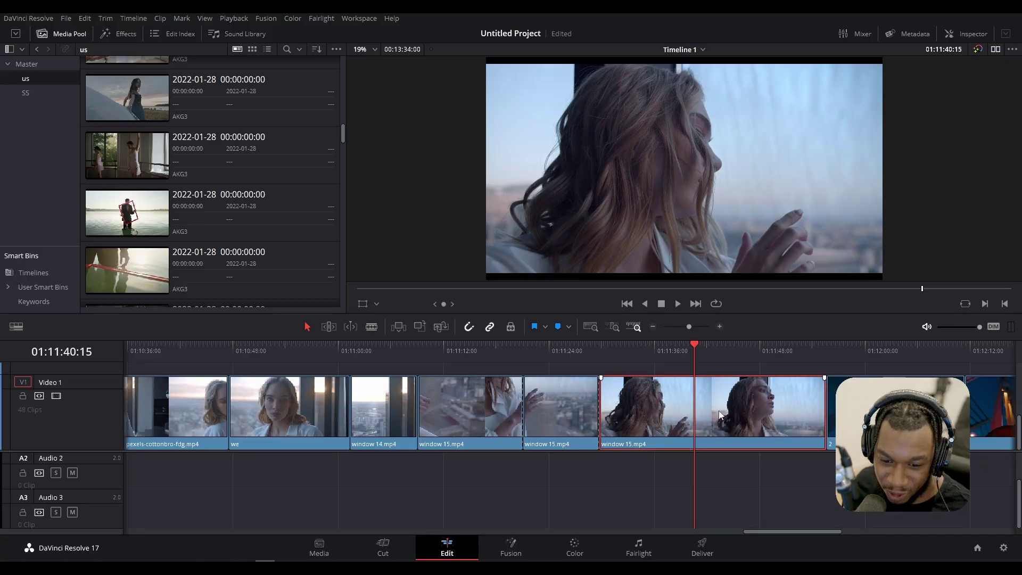
{"action": "key", "text": "ctrl+alt+o"}
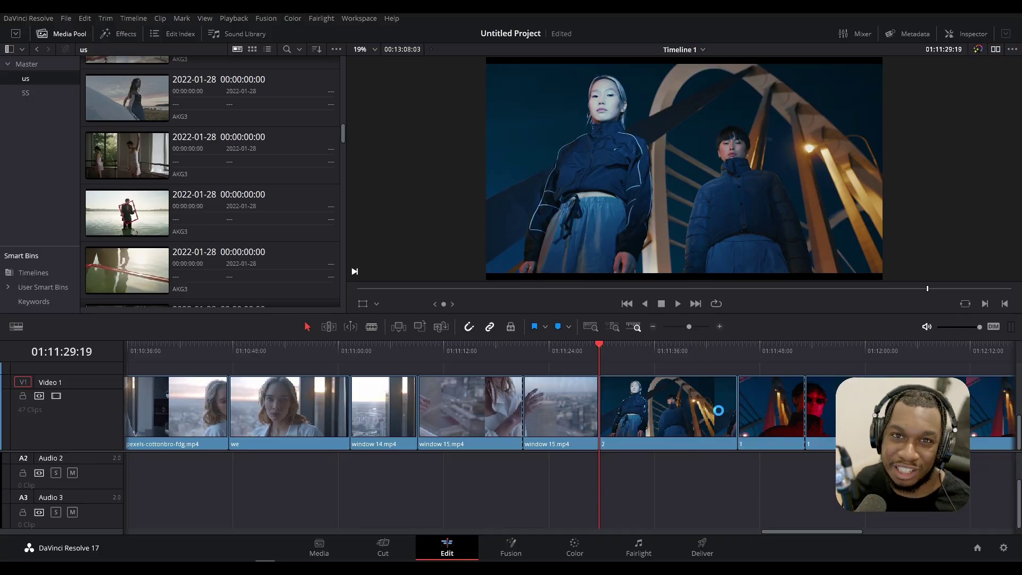
Step: Undo the ripple cut to restore window 15.mp4, then verify Ripple Cut's shortcut by searching 'ripple'
{"action": "key", "text": "ctrl+z"}
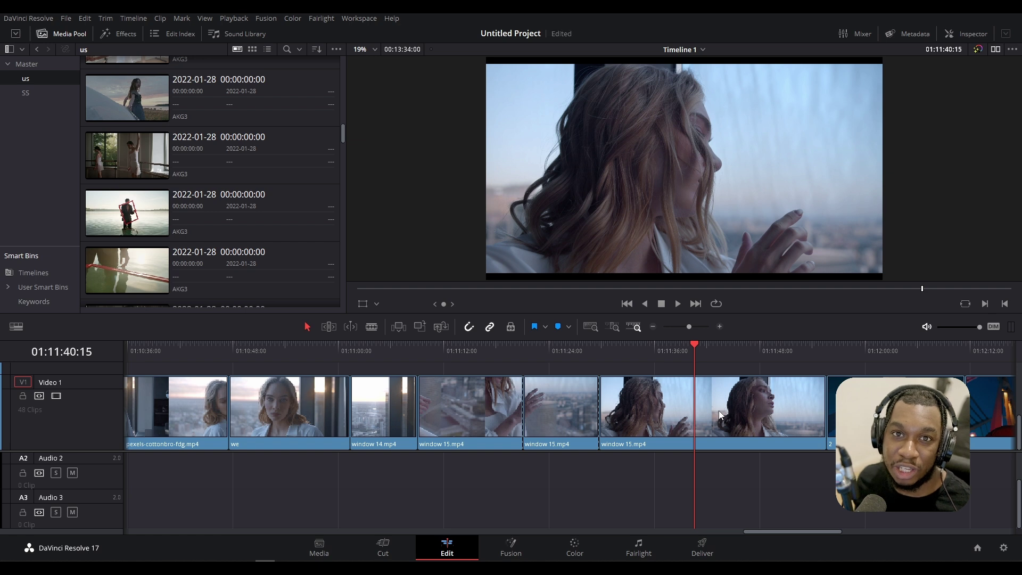
{"action": "left_click", "coordinate": [32, 21]}
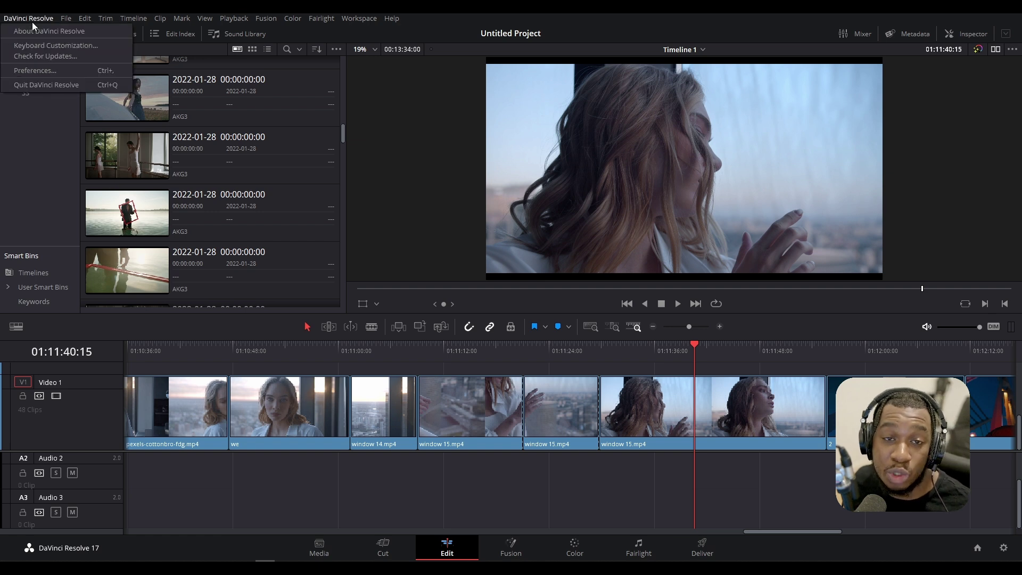
{"action": "left_click", "coordinate": [50, 46]}
{"action": "left_click", "coordinate": [723, 237]}
{"action": "type", "text": "ripple"}
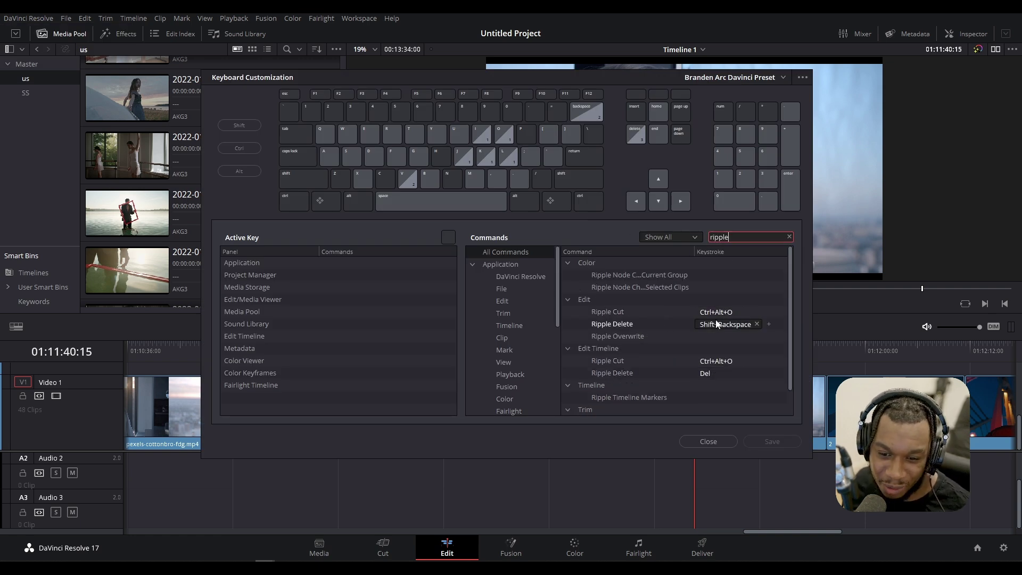
{"action": "left_click", "coordinate": [723, 437]}
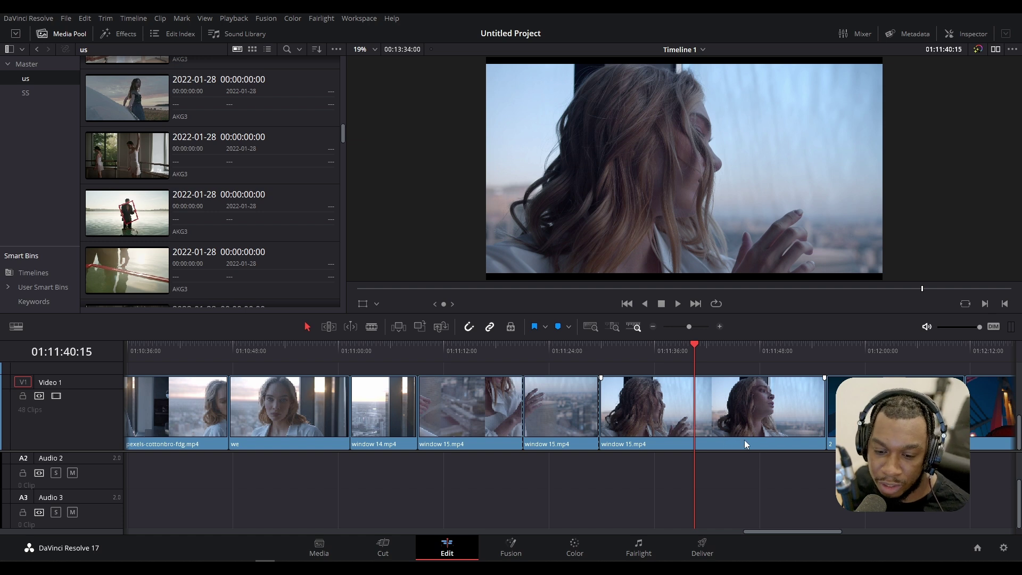
Step: Play back the timeline from 01:11:35:08 to review the window 15 clip
{"action": "scroll", "coordinate": [744, 443], "scroll_direction": "right", "scroll_amount": 1}
{"action": "left_click", "coordinate": [614, 349]}
{"action": "key", "text": "space"}
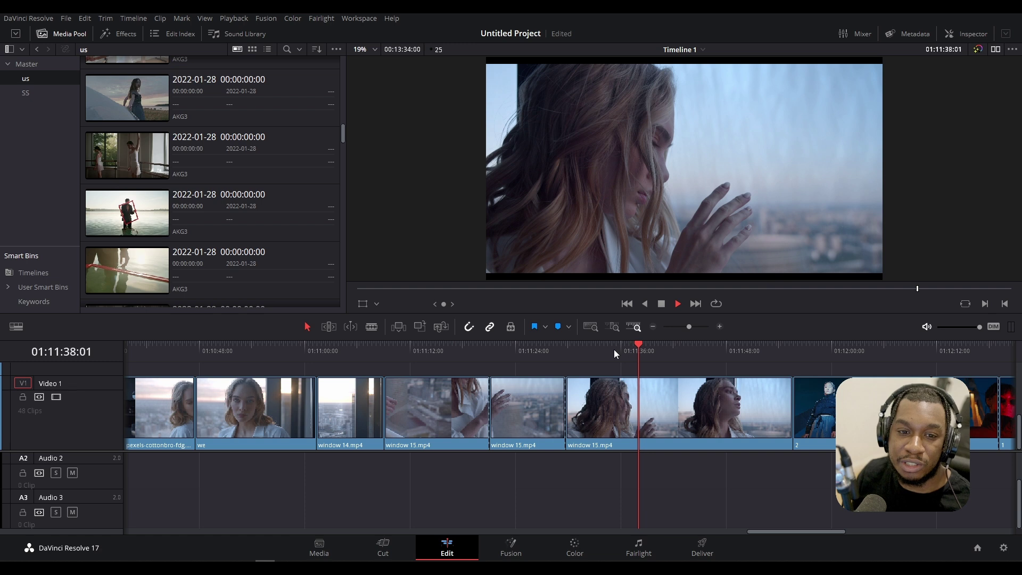
{"action": "key", "text": "space"}
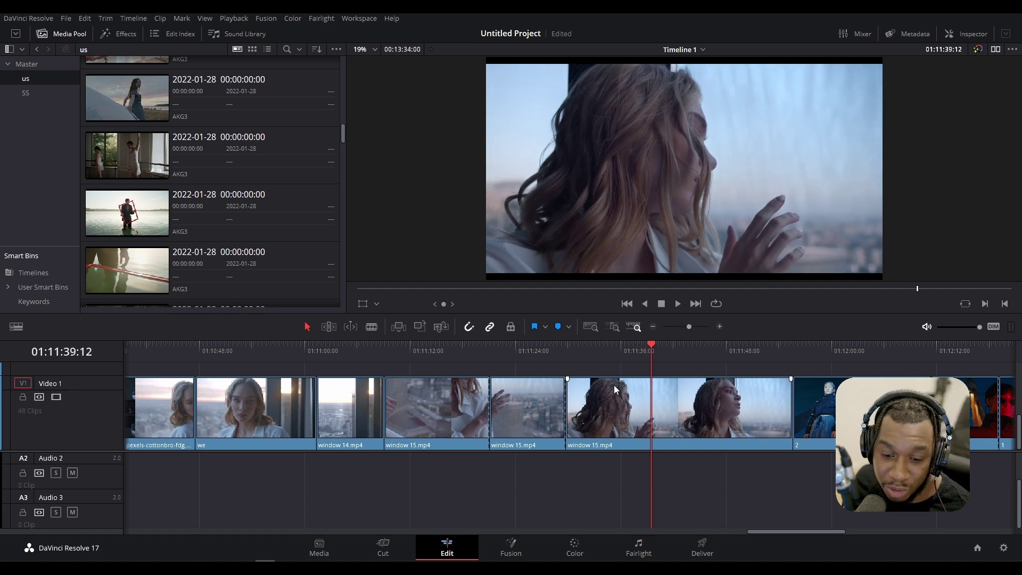
Step: Change the window 15 clip's speed to 400% with Ripple Timeline on
{"action": "right_click", "coordinate": [651, 394]}
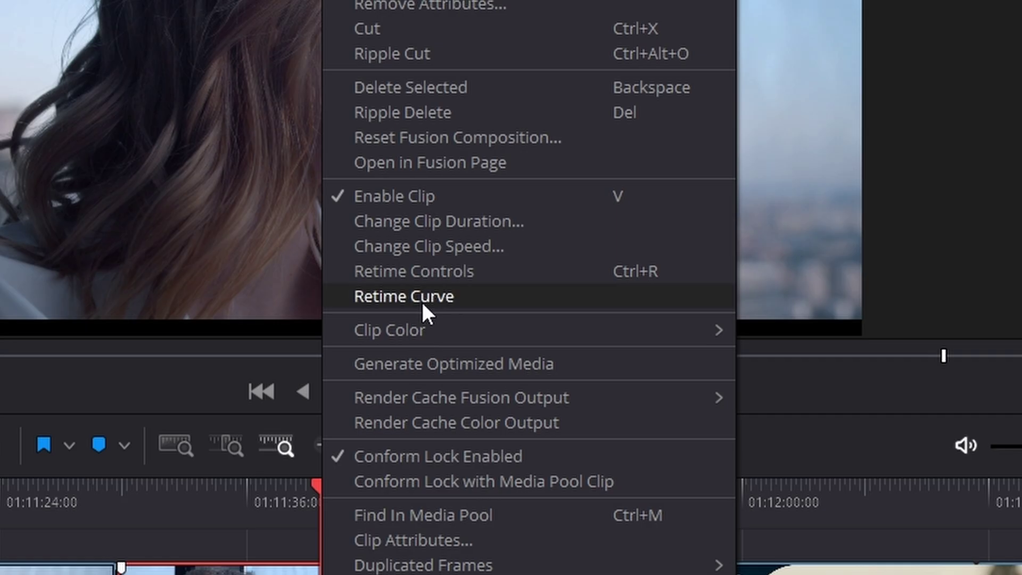
{"action": "left_click", "coordinate": [430, 248]}
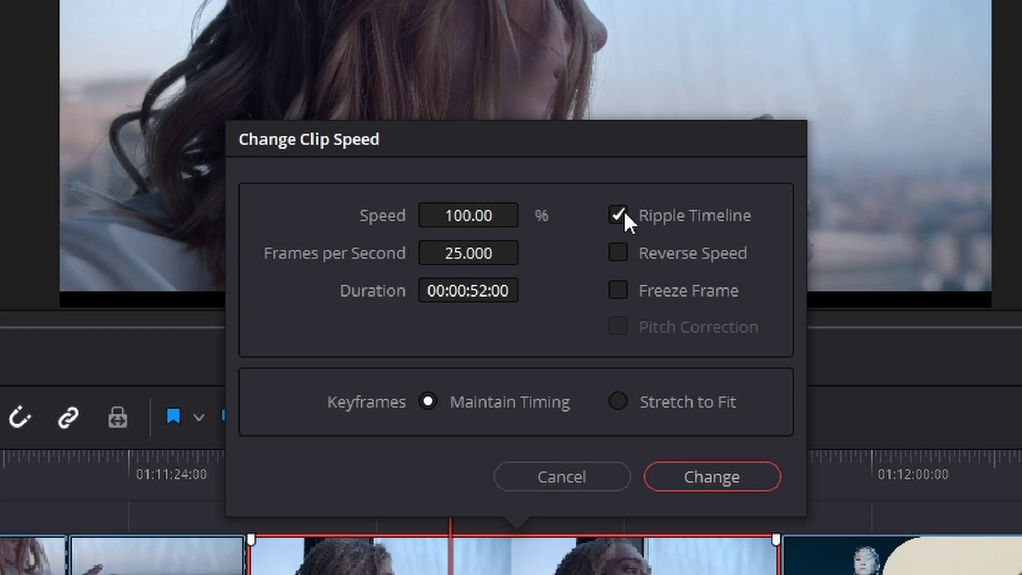
{"action": "left_click", "coordinate": [494, 215]}
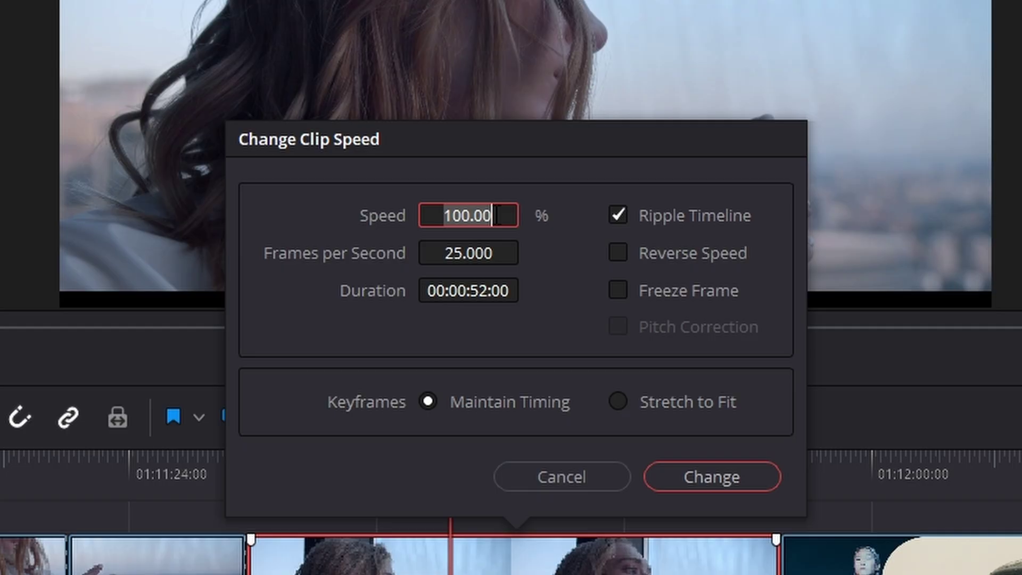
{"action": "type", "text": "400"}
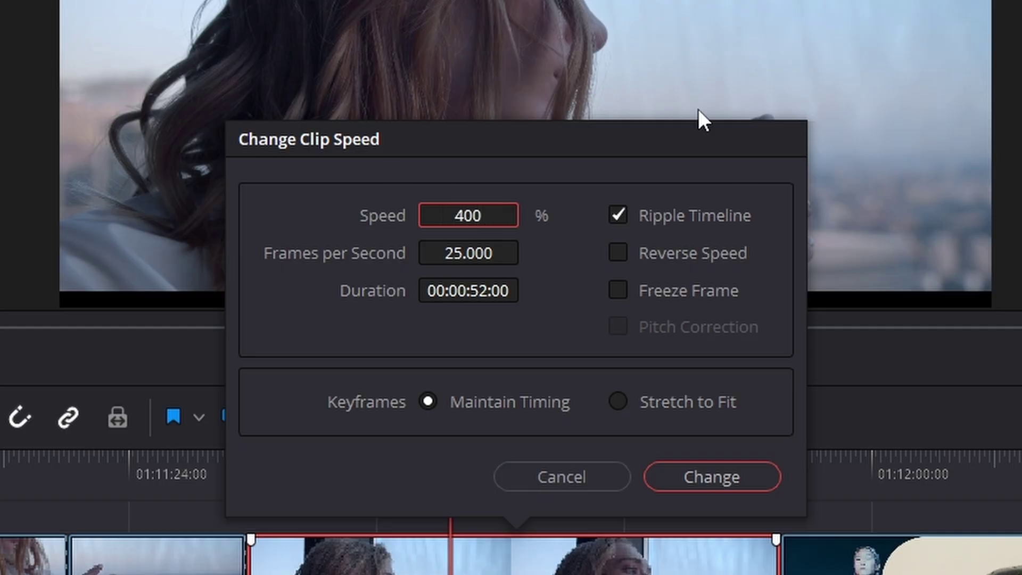
{"action": "left_click", "coordinate": [676, 482]}
Step: Set the sped-up window 15 clip's speed to 50%
{"action": "left_click", "coordinate": [579, 350]}
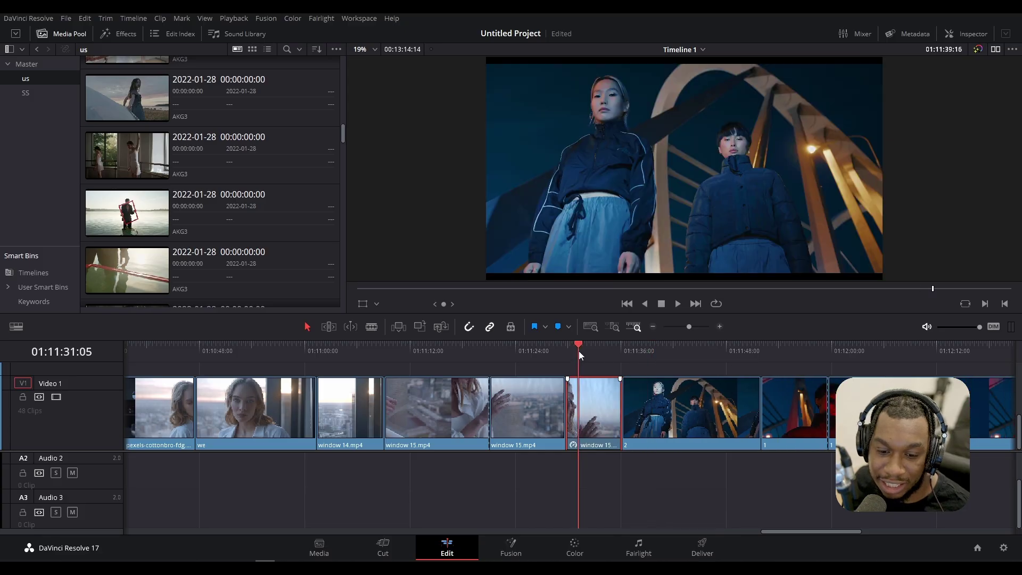
{"action": "left_click", "coordinate": [581, 350]}
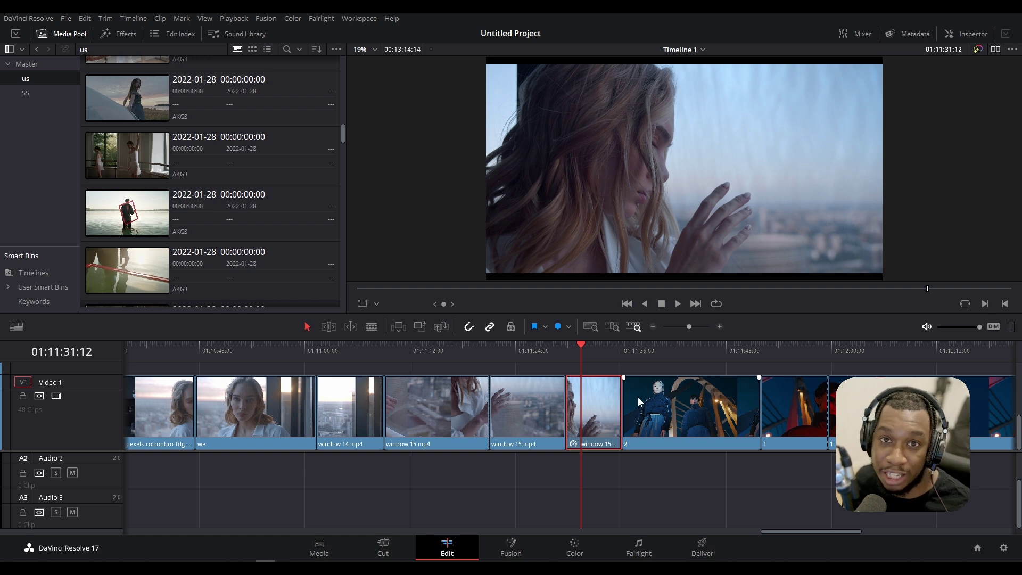
{"action": "key", "text": "r"}
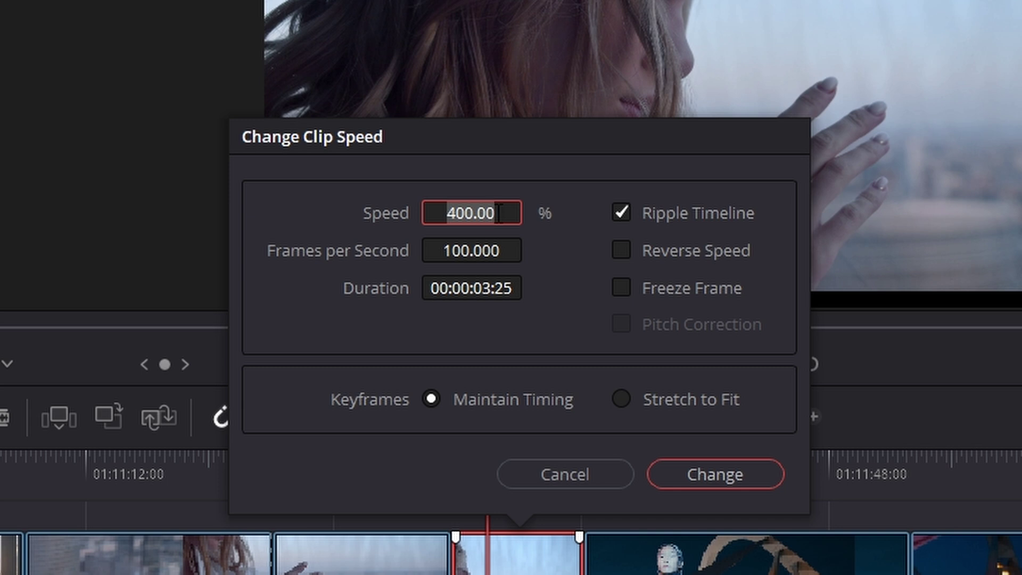
{"action": "type", "text": "50"}
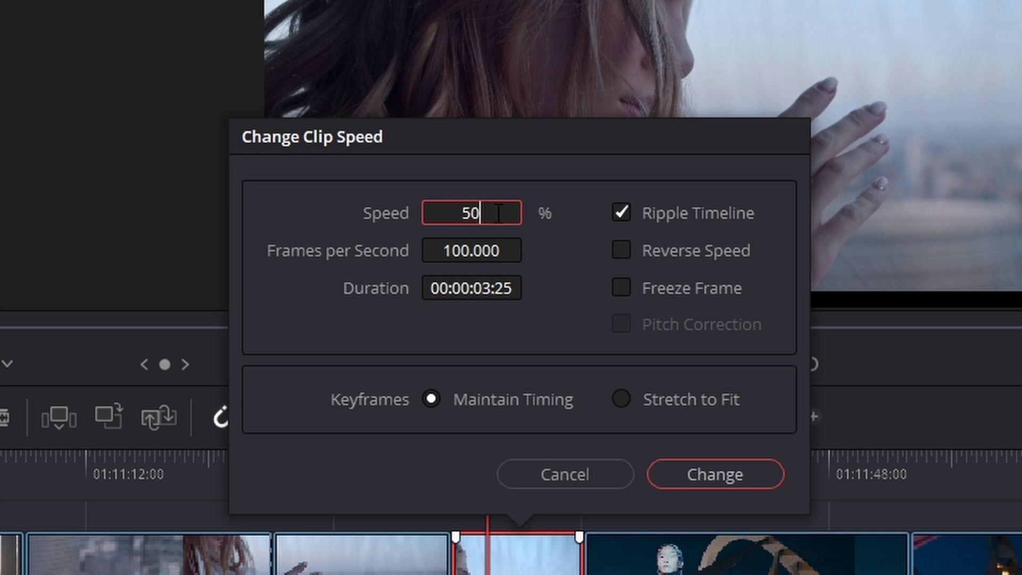
{"action": "left_click", "coordinate": [696, 469]}
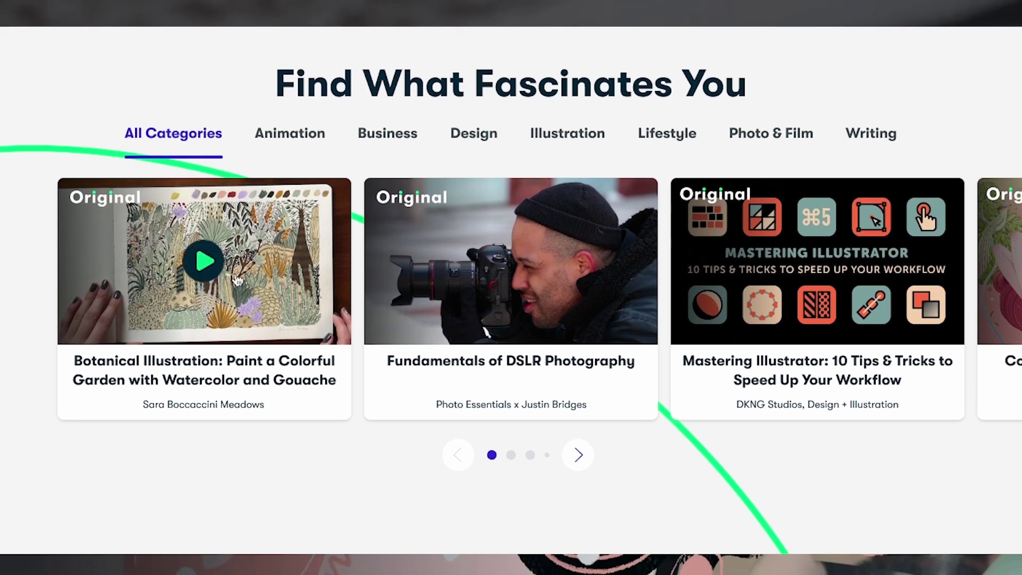
Step: Open the Botanical Illustration class and scroll down to its Reviews tab
{"action": "left_click", "coordinate": [202, 258]}
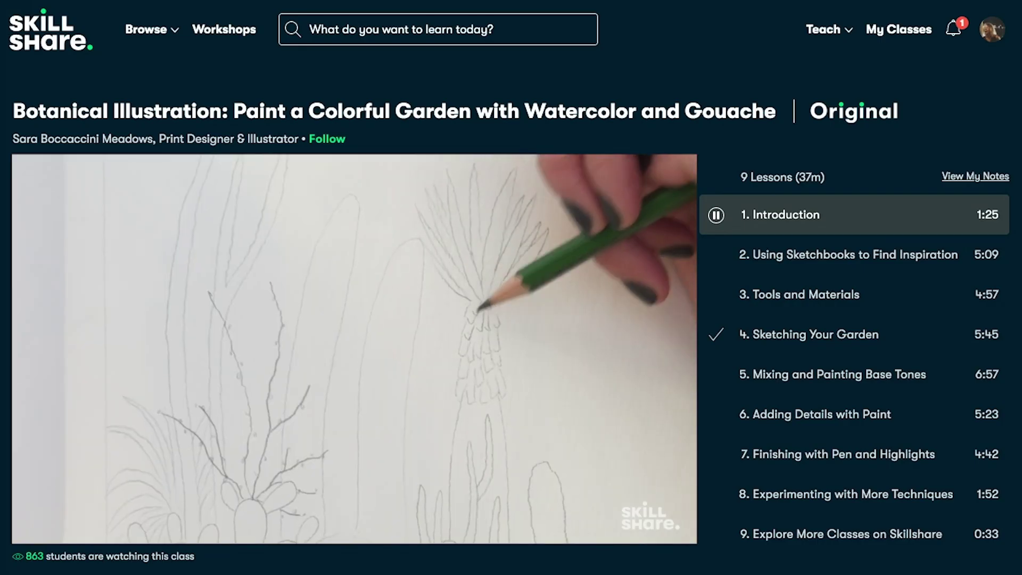
{"action": "scroll", "coordinate": [511, 287], "scroll_direction": "down", "scroll_amount": 8}
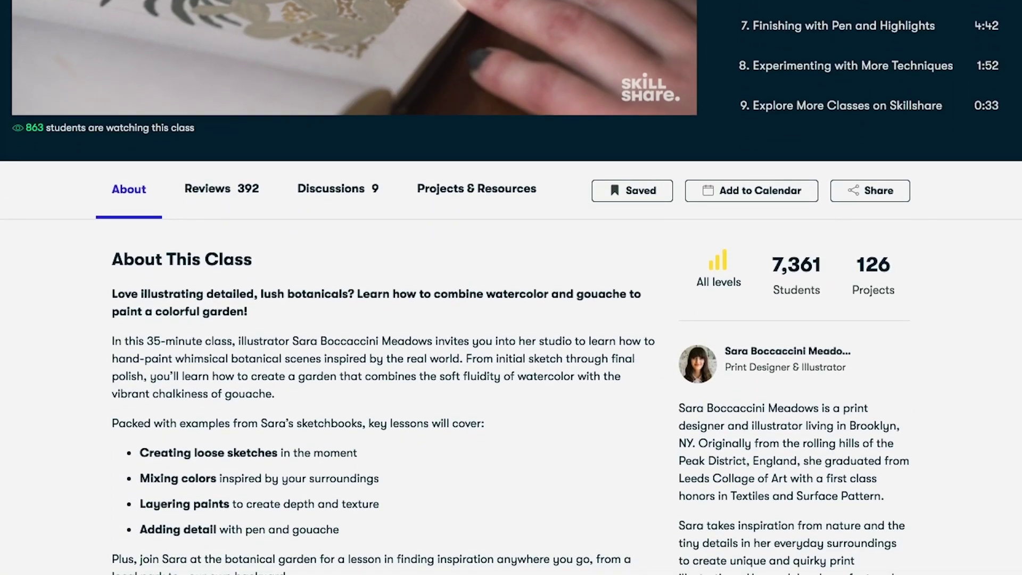
{"action": "left_click", "coordinate": [213, 190]}
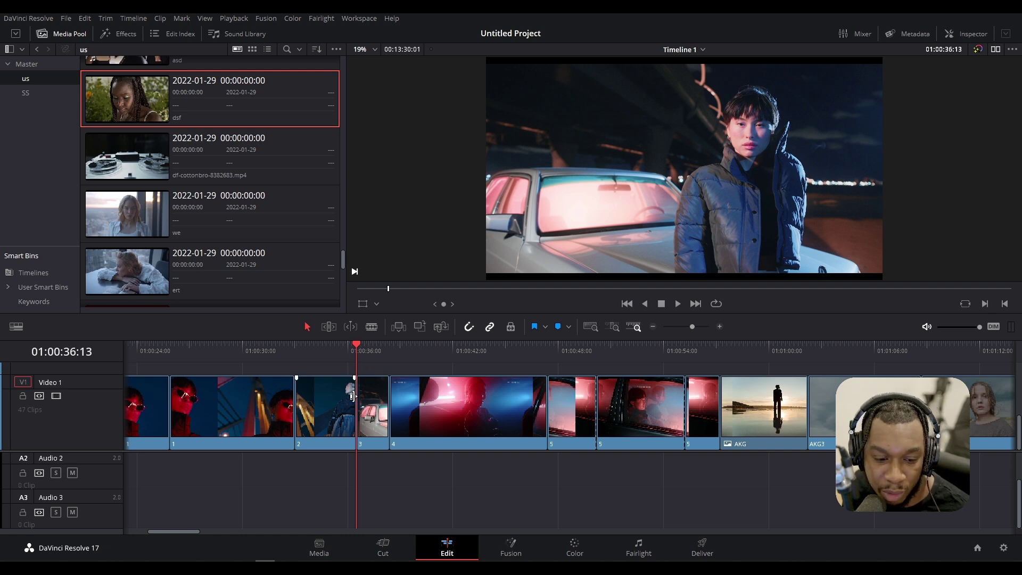
{"action": "left_click", "coordinate": [369, 406]}
{"action": "key", "text": "space"}
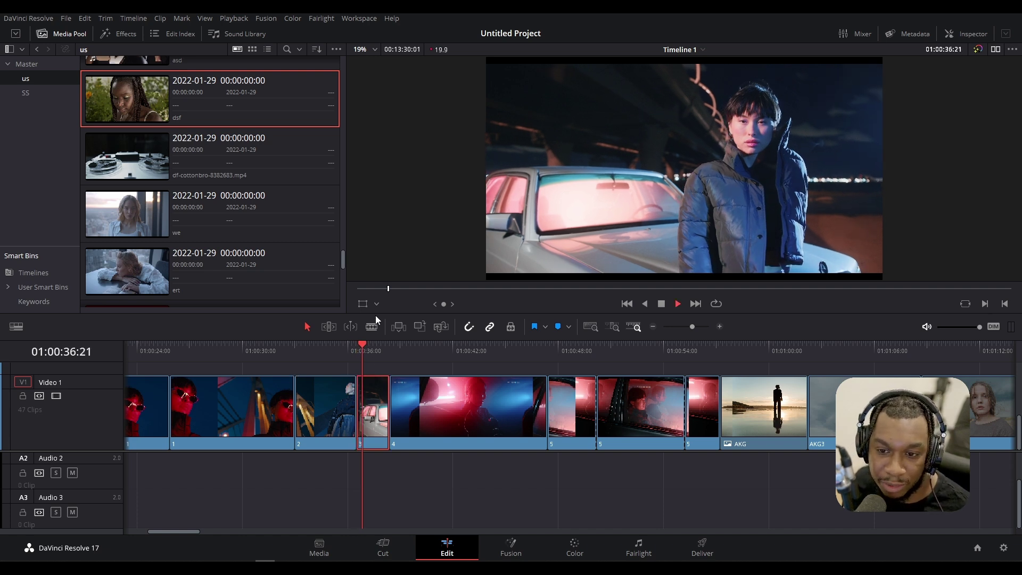
{"action": "left_click", "coordinate": [368, 397]}
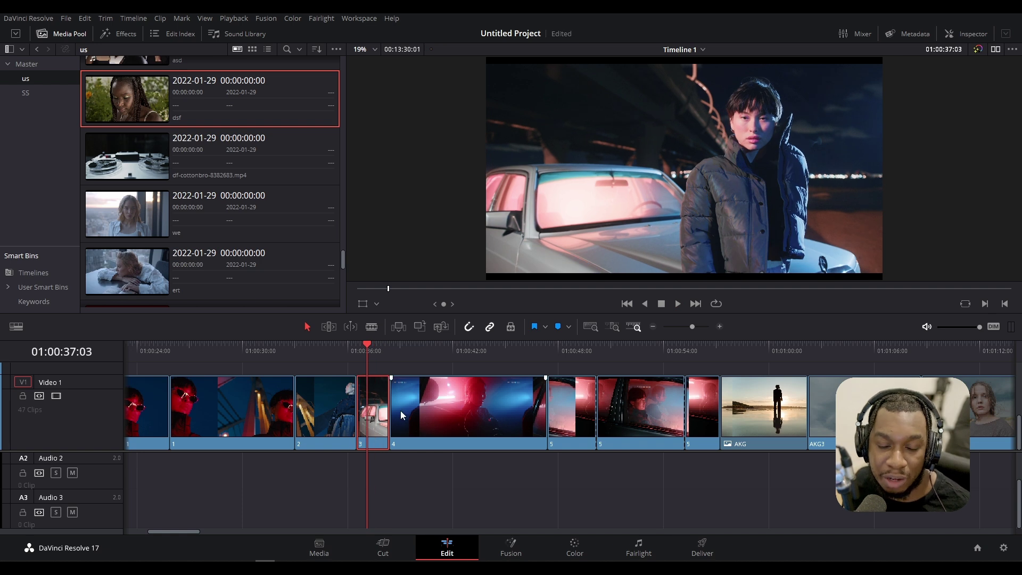
{"action": "left_click", "coordinate": [328, 350]}
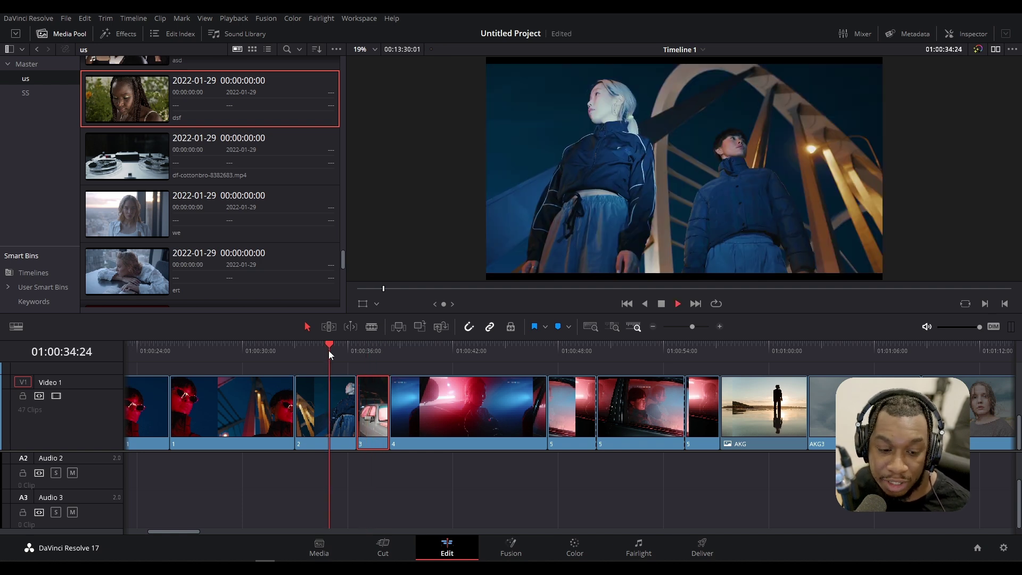
{"action": "left_click", "coordinate": [369, 354]}
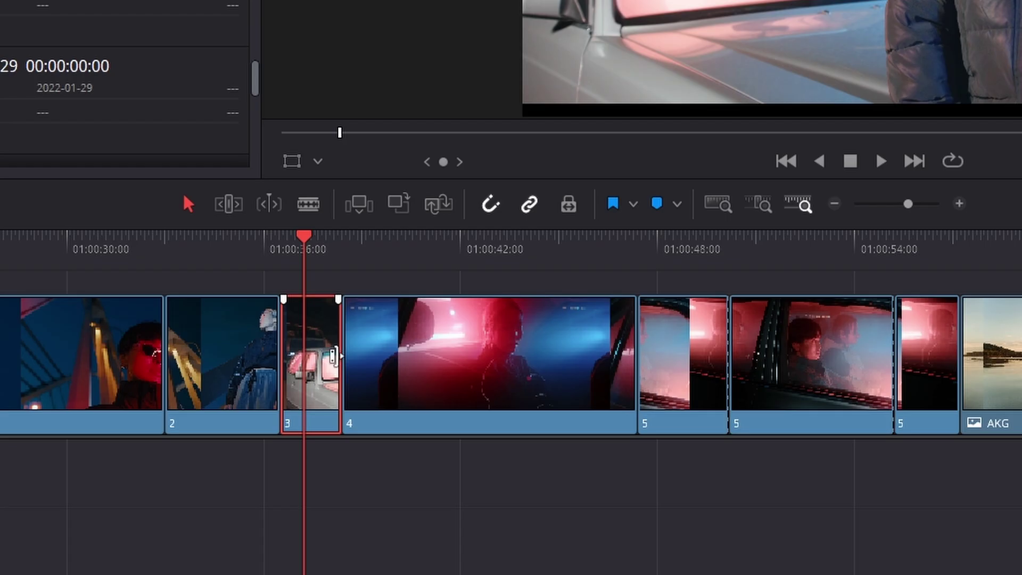
{"action": "left_click_drag", "start_coordinate": [334, 355], "coordinate": [246, 327]}
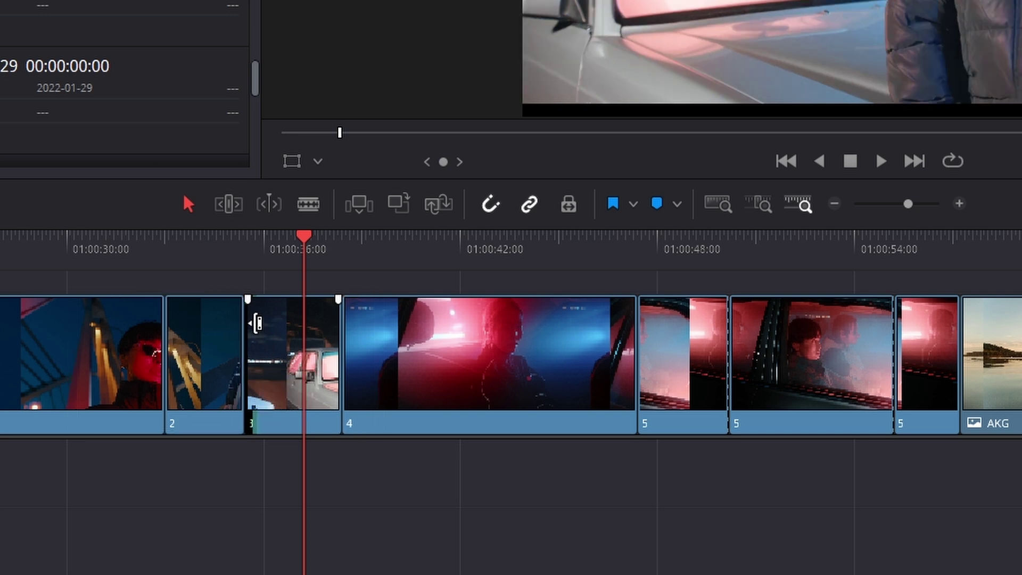
{"action": "left_click", "coordinate": [197, 255]}
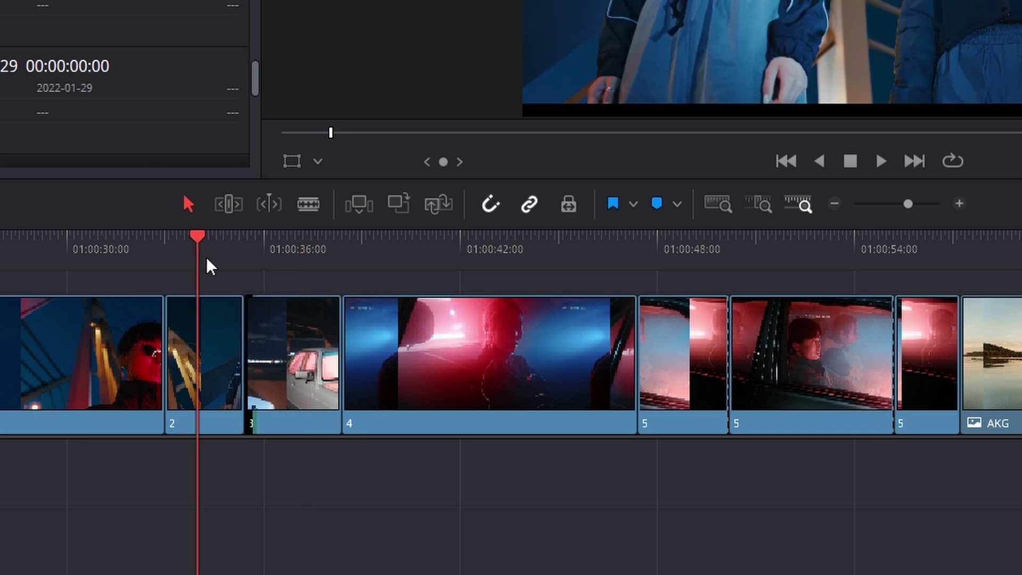
{"action": "key", "text": "ctrl+z"}
{"action": "left_click", "coordinate": [308, 259]}
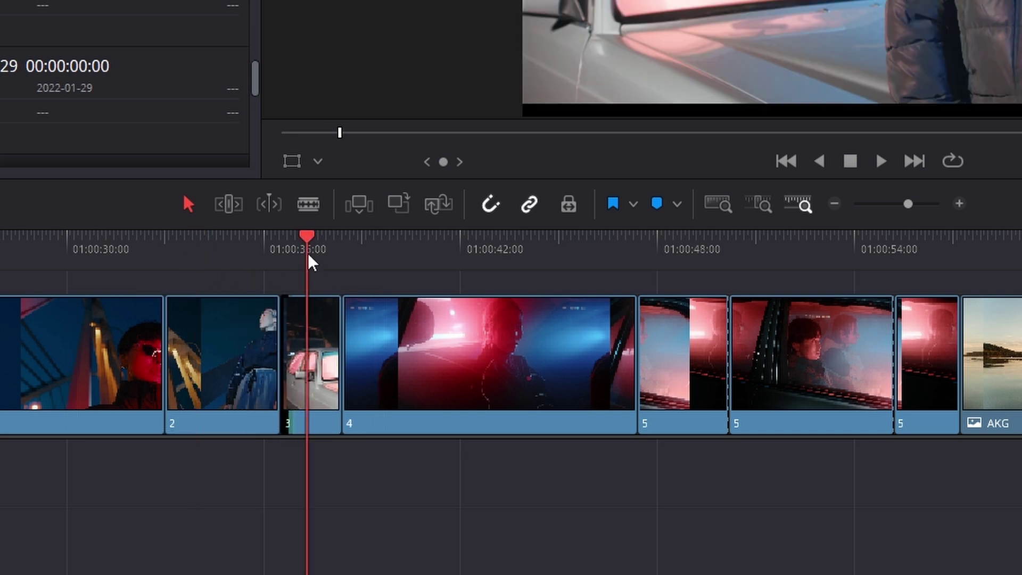
Step: In Trim Edit Mode, extend clip 3's end about +00:21, roll its start earlier, and slip its footage
{"action": "left_click", "coordinate": [221, 212]}
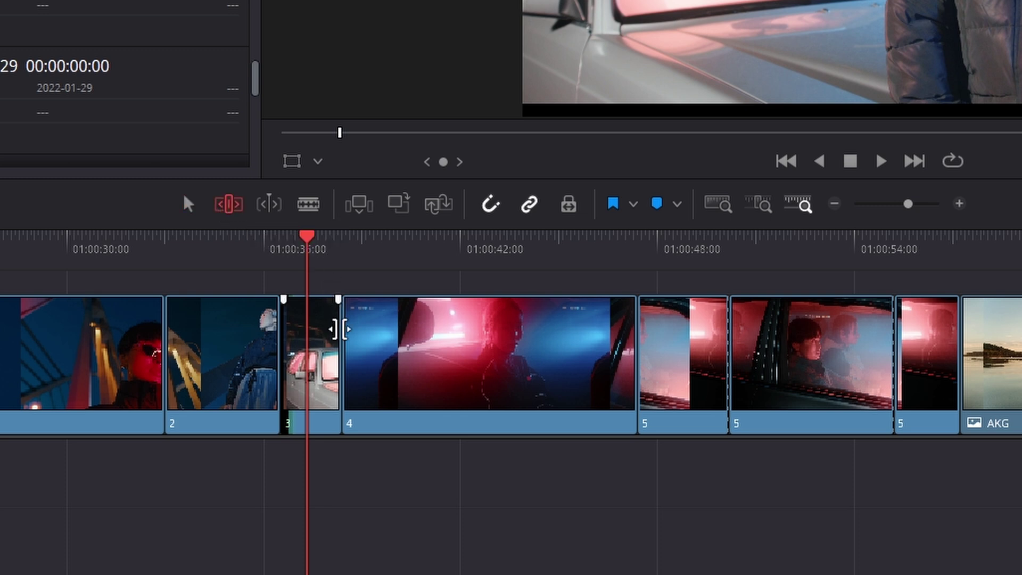
{"action": "mouse_move", "coordinate": [340, 329]}
{"action": "left_mouse_down"}
{"action": "mouse_move", "coordinate": [356, 326]}
{"action": "mouse_move", "coordinate": [341, 317]}
{"action": "mouse_move", "coordinate": [354, 320]}
{"action": "left_mouse_up"}
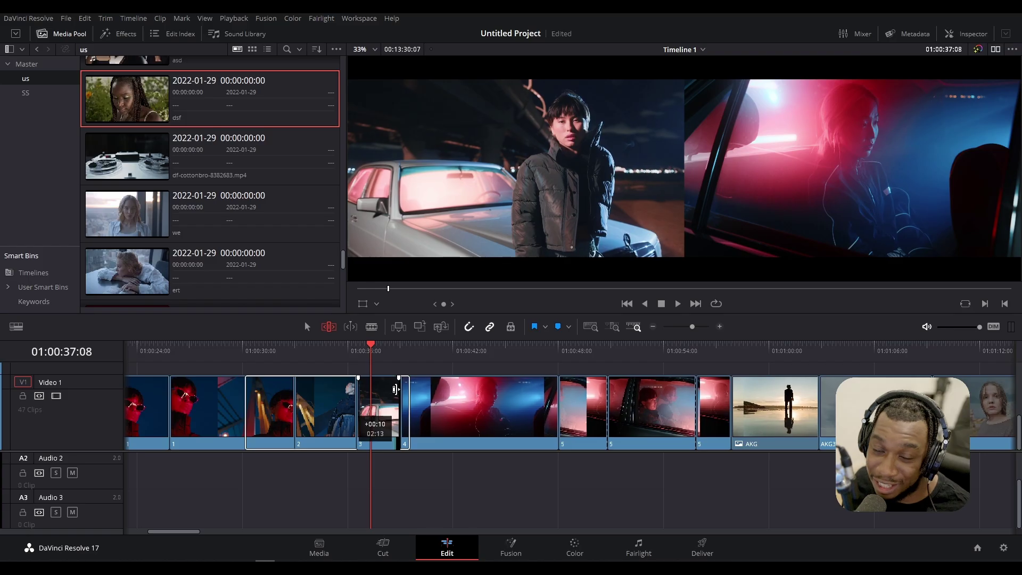
{"action": "left_click_drag", "start_coordinate": [395, 389], "coordinate": [392, 398]}
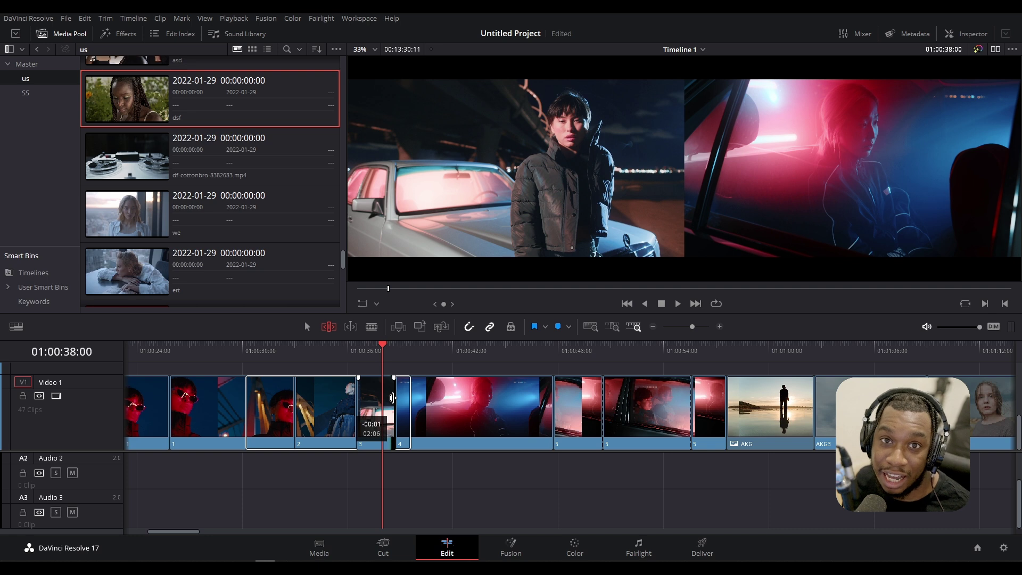
{"action": "left_click_drag", "start_coordinate": [392, 397], "coordinate": [388, 392]}
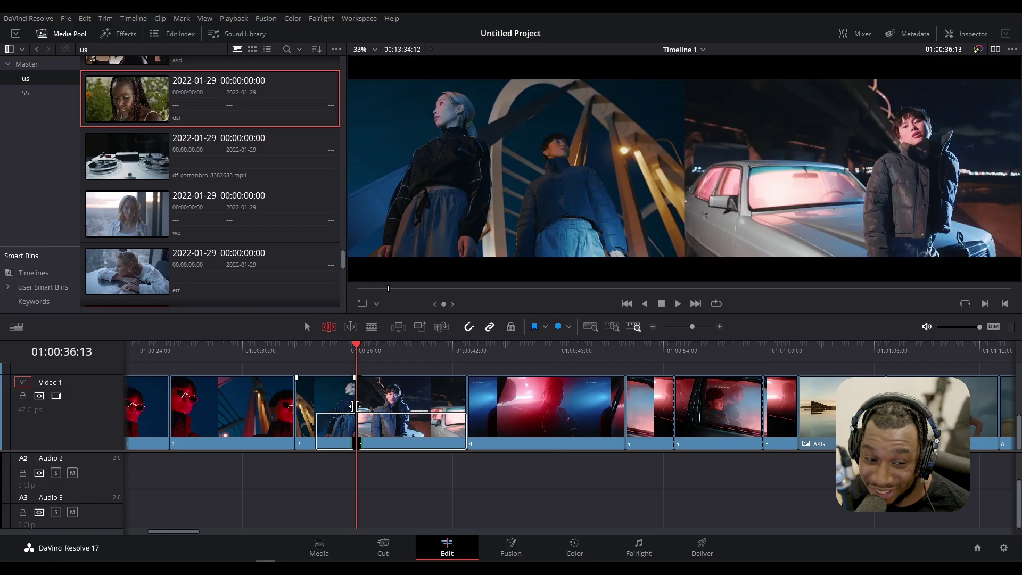
{"action": "left_click_drag", "start_coordinate": [353, 406], "coordinate": [397, 407]}
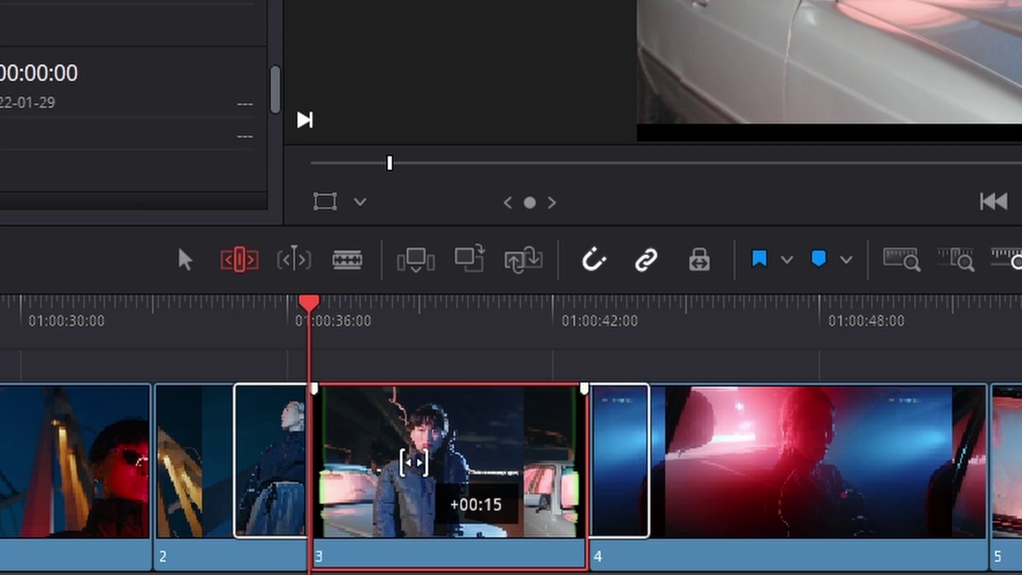
{"action": "left_click_drag", "start_coordinate": [414, 463], "coordinate": [319, 458]}
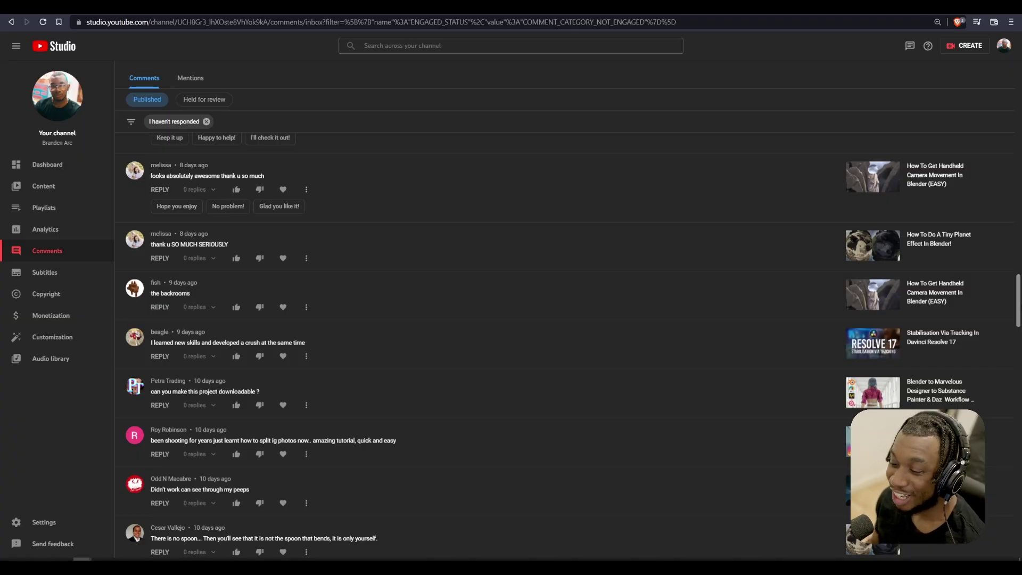
{"action": "scroll", "coordinate": [885, 104], "scroll_direction": "up", "scroll_amount": 15}
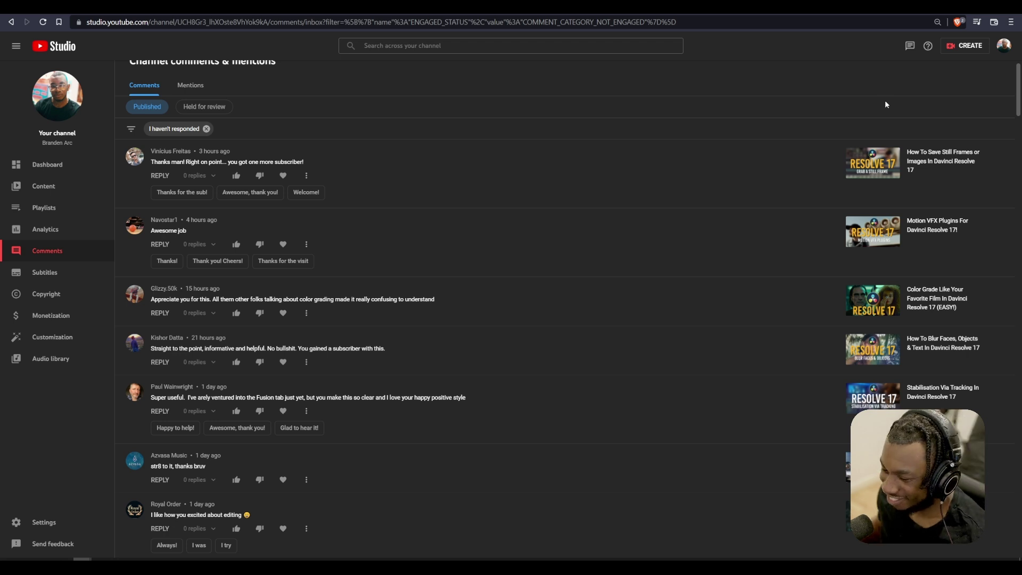
{"action": "scroll", "coordinate": [886, 105], "scroll_direction": "down", "scroll_amount": 15}
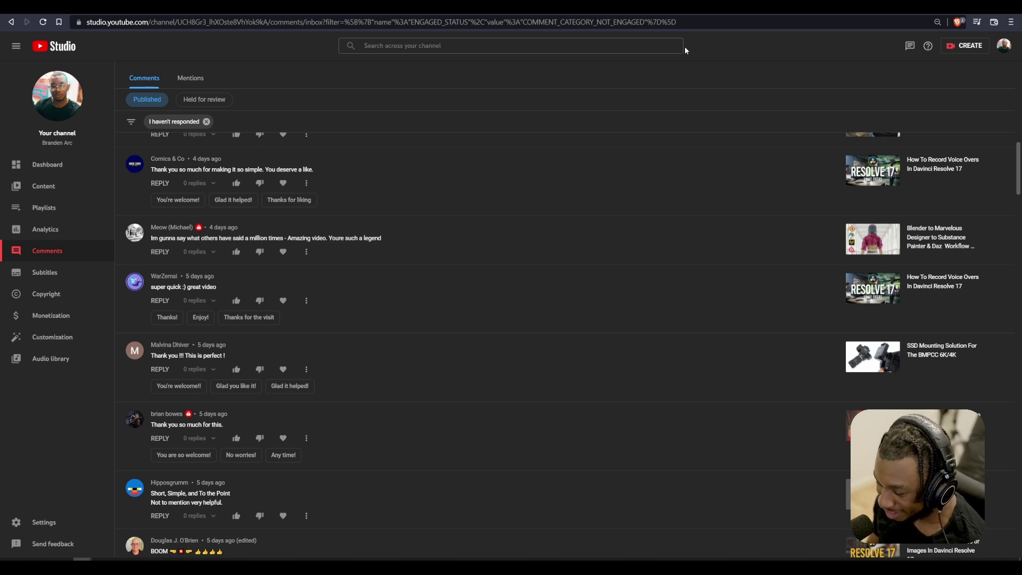
{"action": "scroll", "coordinate": [266, 159], "scroll_direction": "down", "scroll_amount": 3}
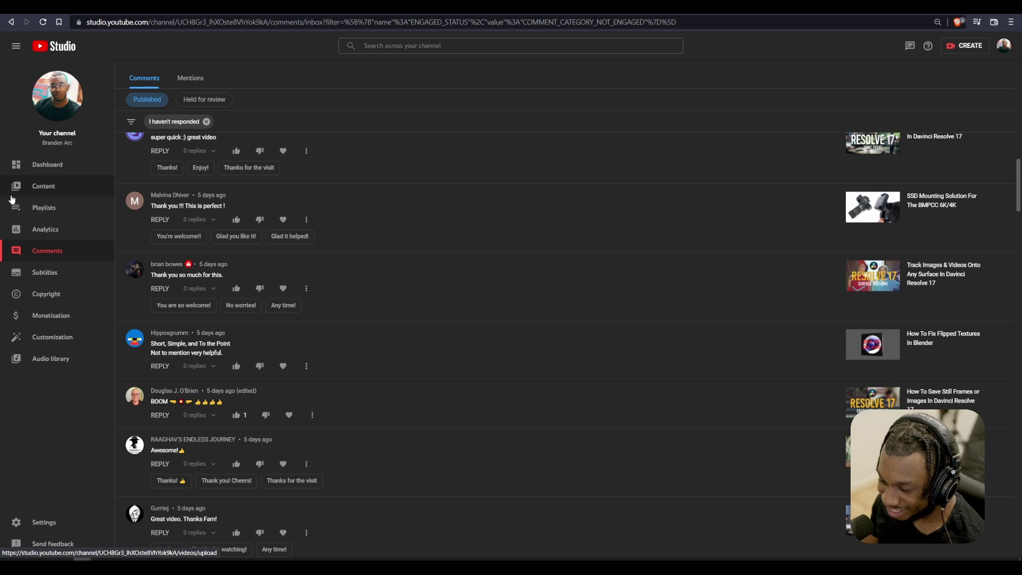